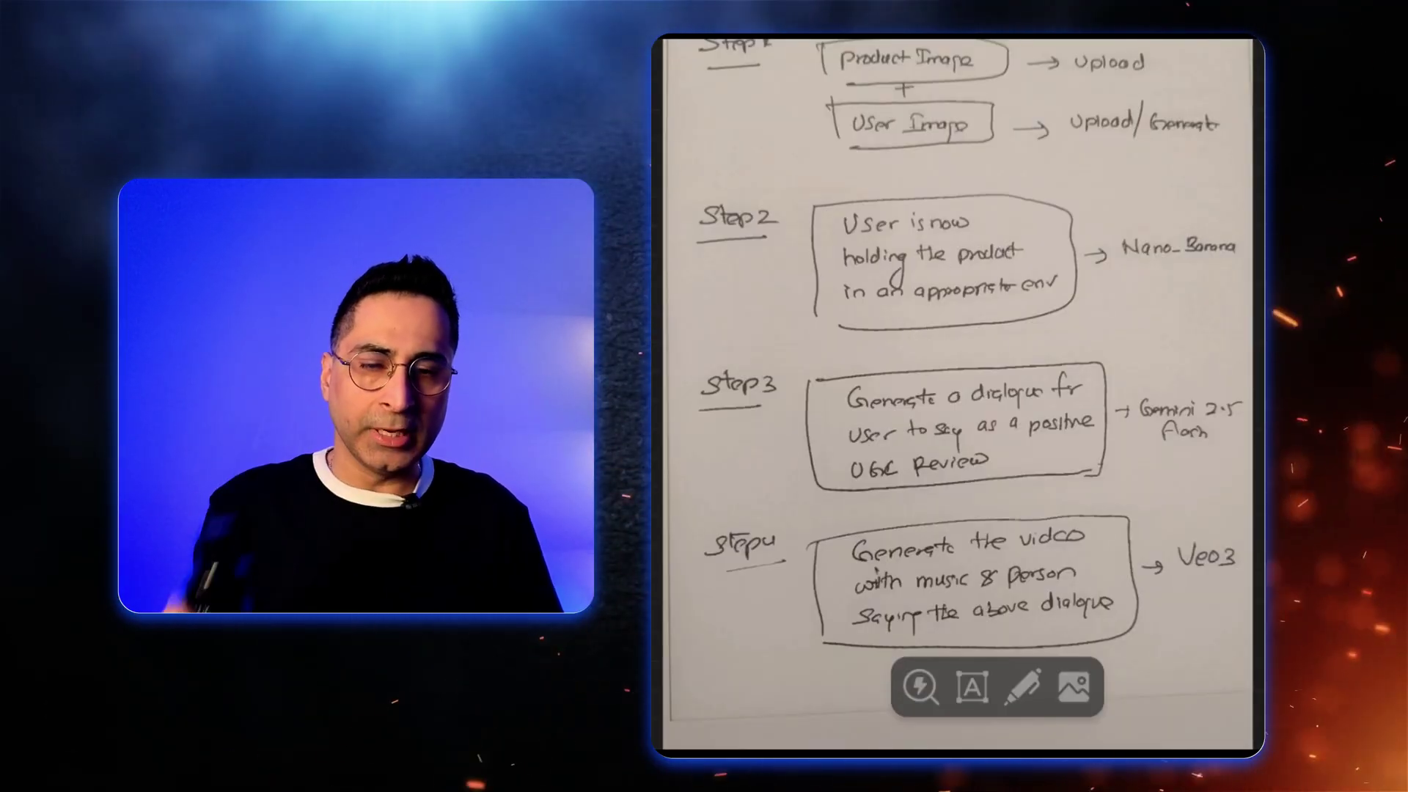
# Step: Scroll the 'google opal' search results and open the Google Opal site
pyautogui.scroll(-3, 955, 369)
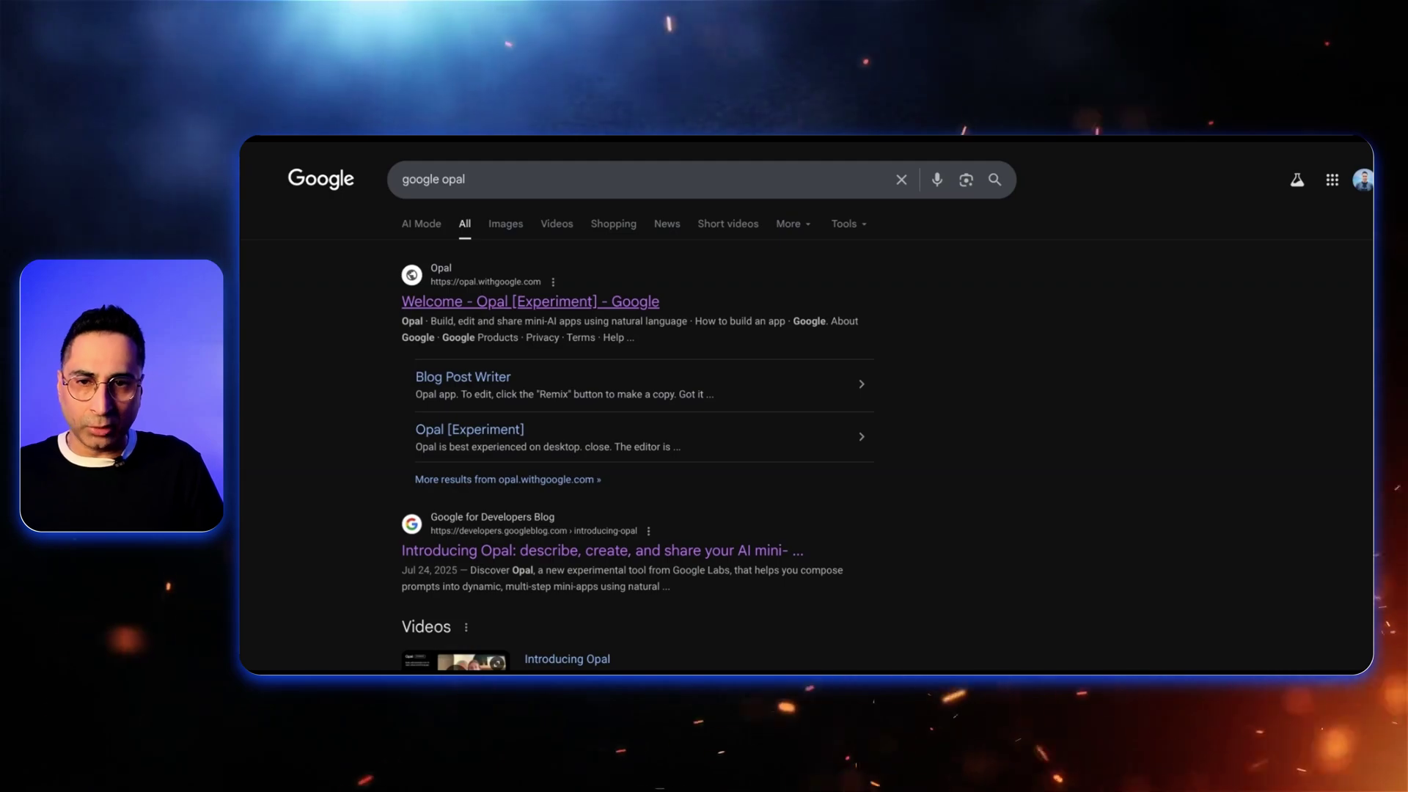
pyautogui.click(528, 301)
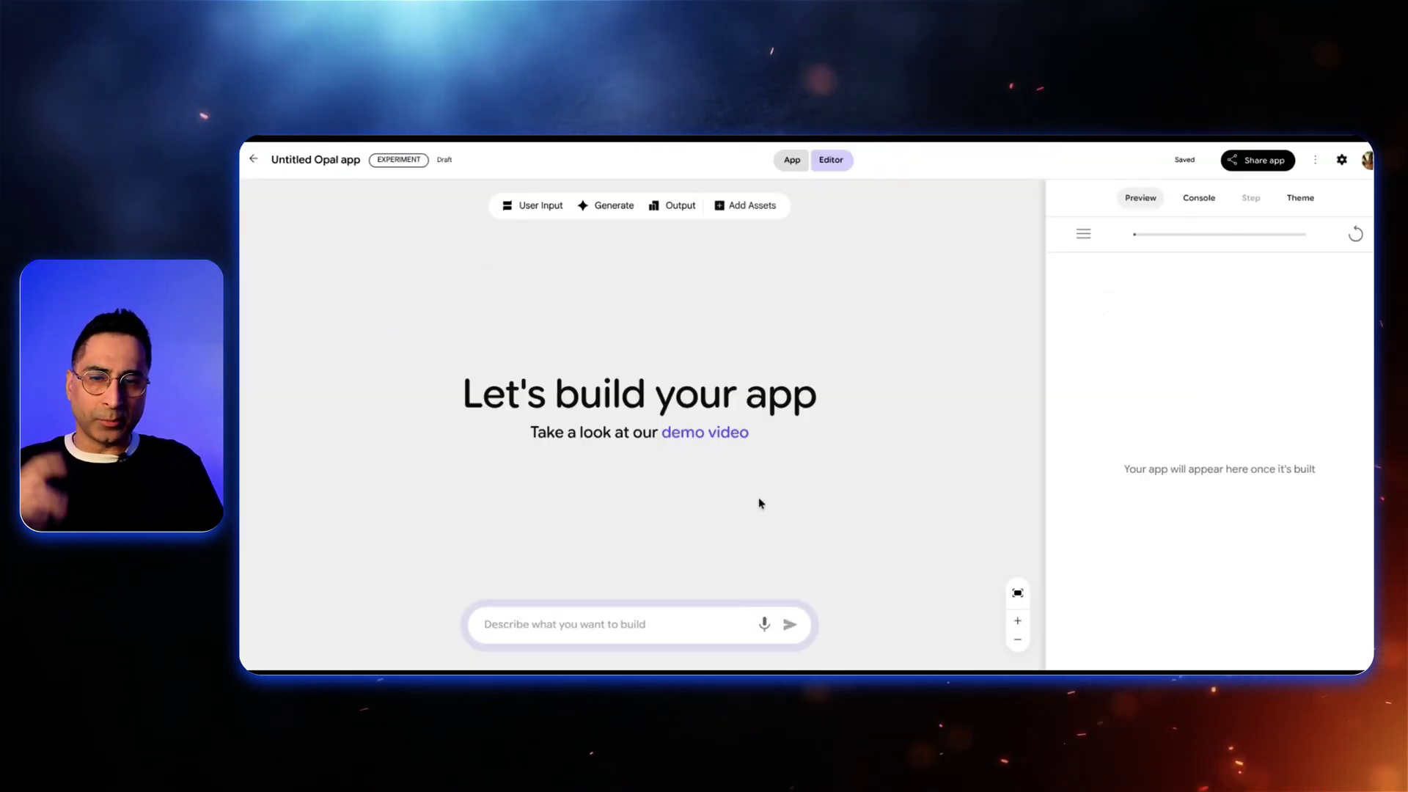
# Step: Paste the prepared Product Spokesperson app description into the 'Describe what you want to build' box
pyautogui.click(595, 624)
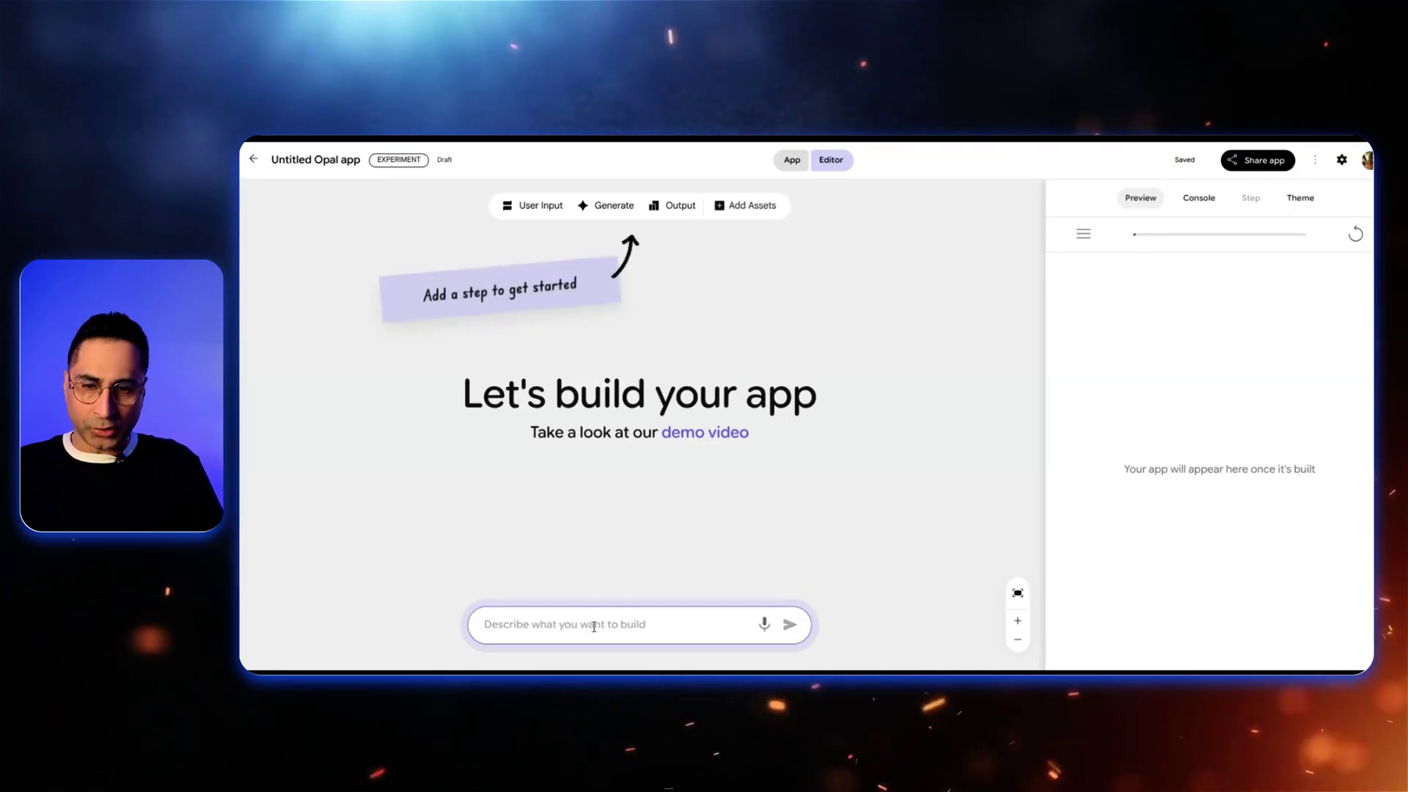
pyautogui.hotkey('ctrl', 'v')
pyautogui.scroll(3, 588, 585)
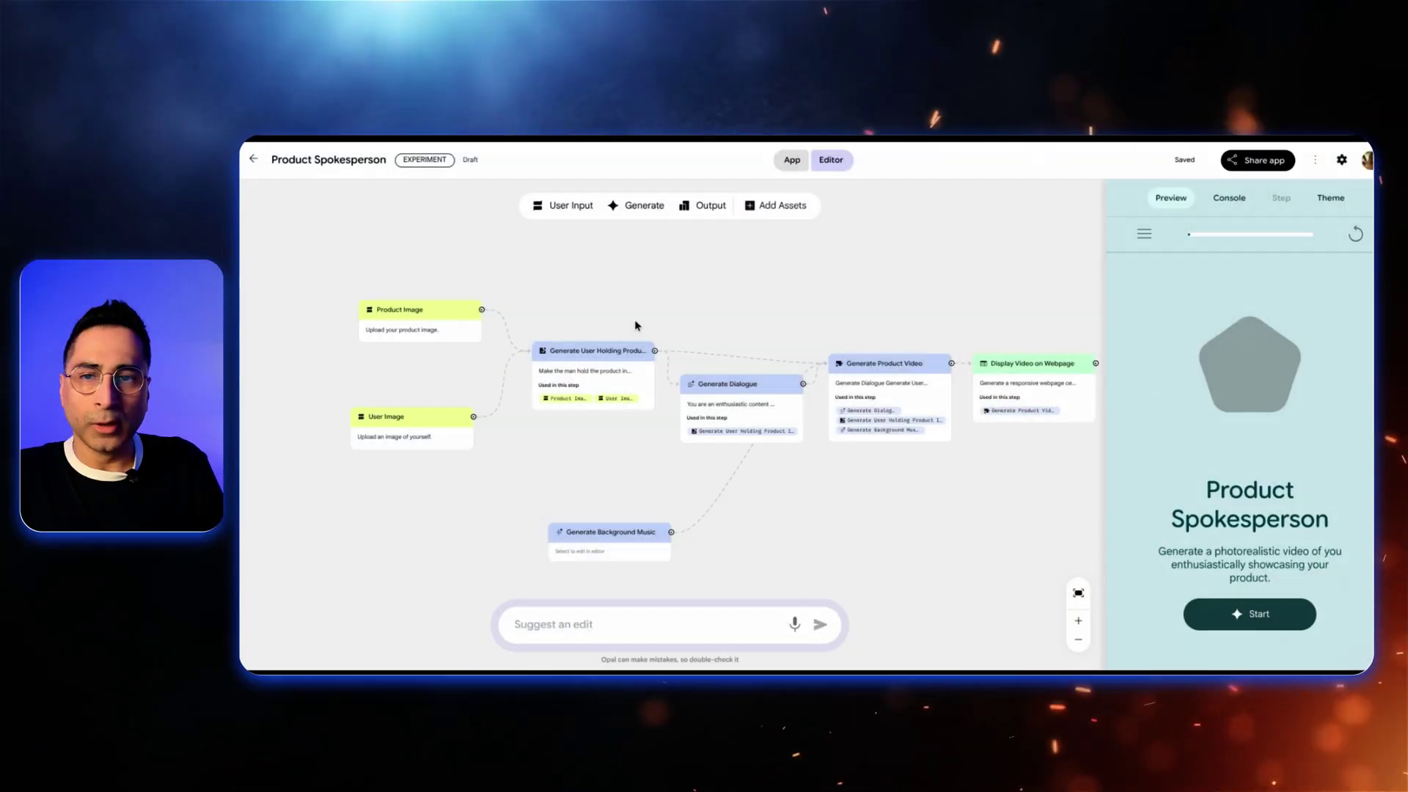
pyautogui.scroll(5, 619, 306)
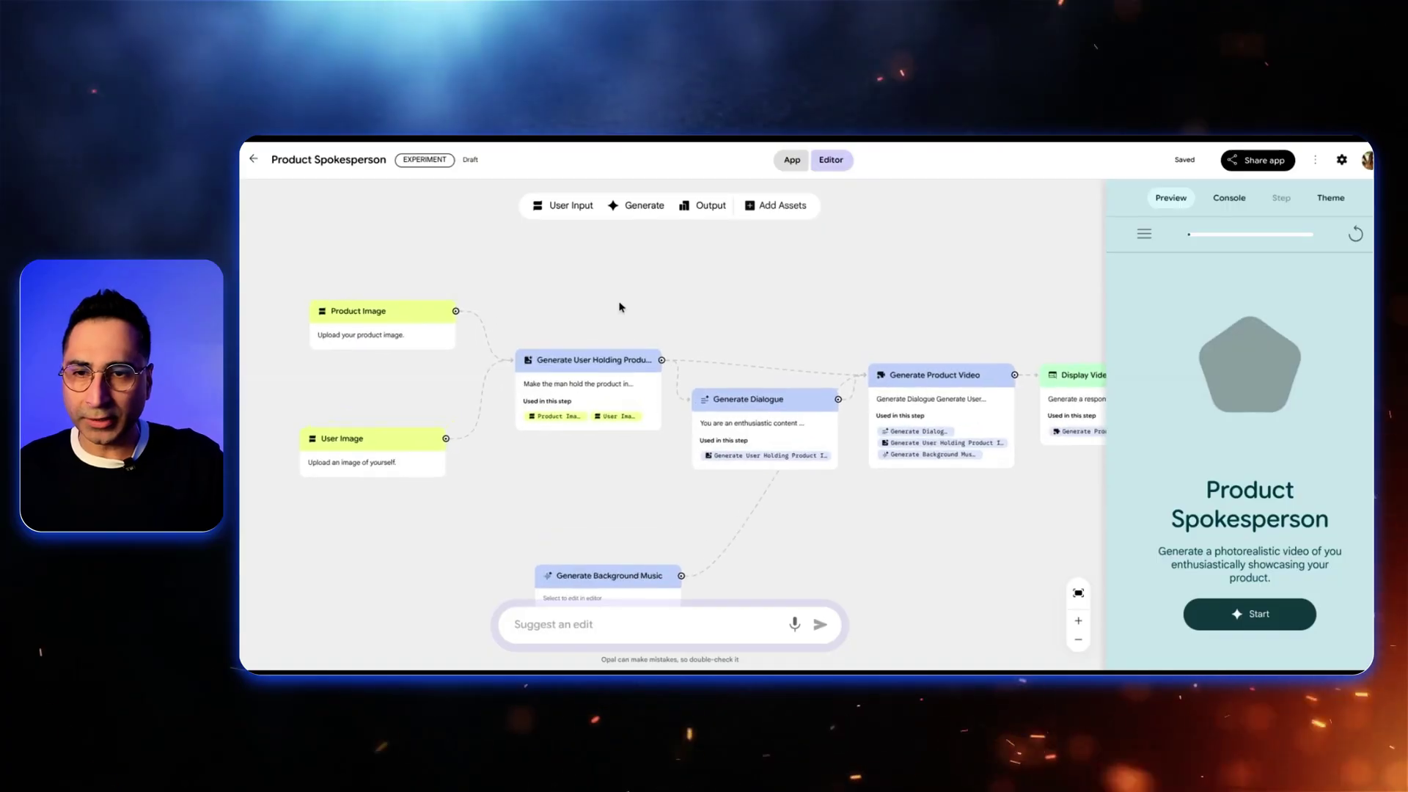
pyautogui.hscroll(2, 459, 293)
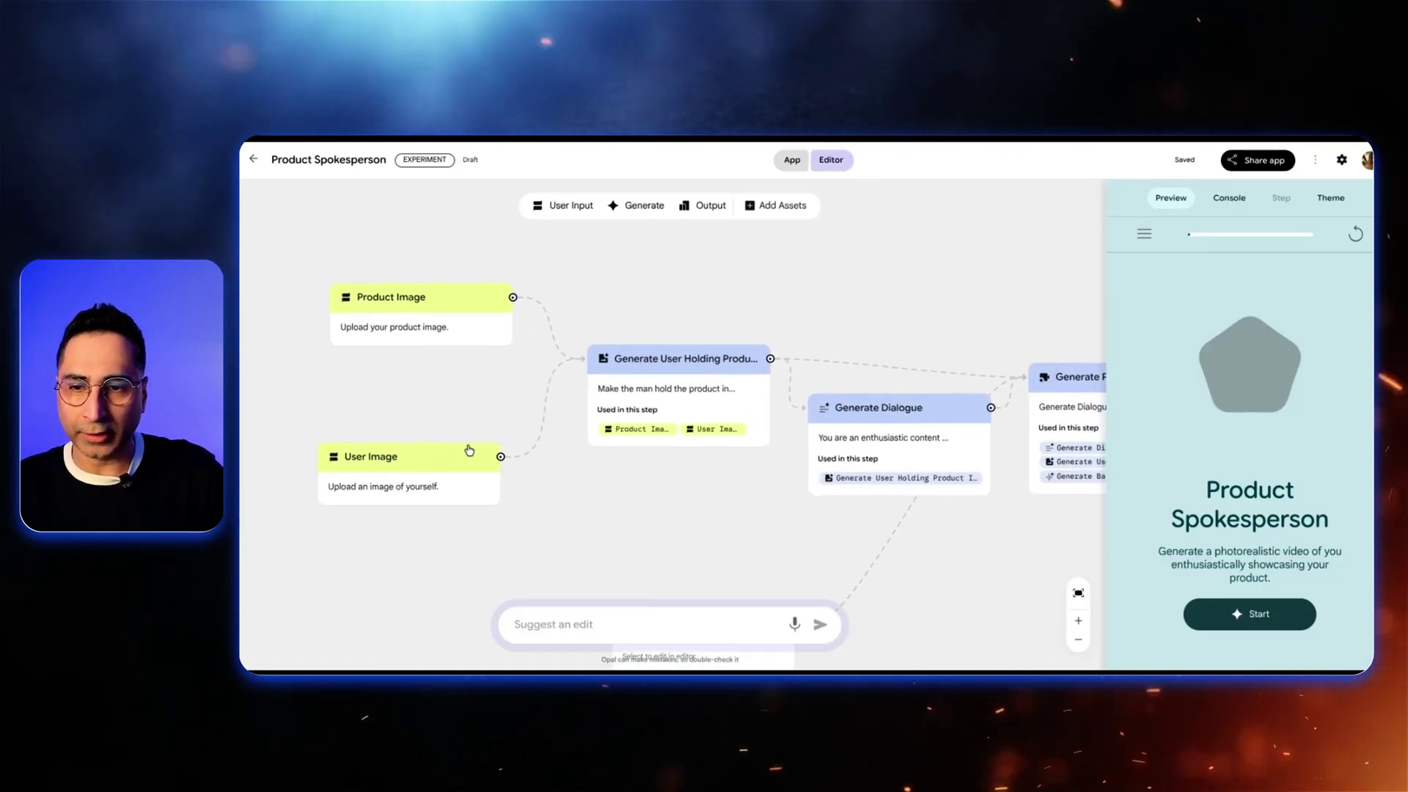
pyautogui.hscroll(4, 470, 450)
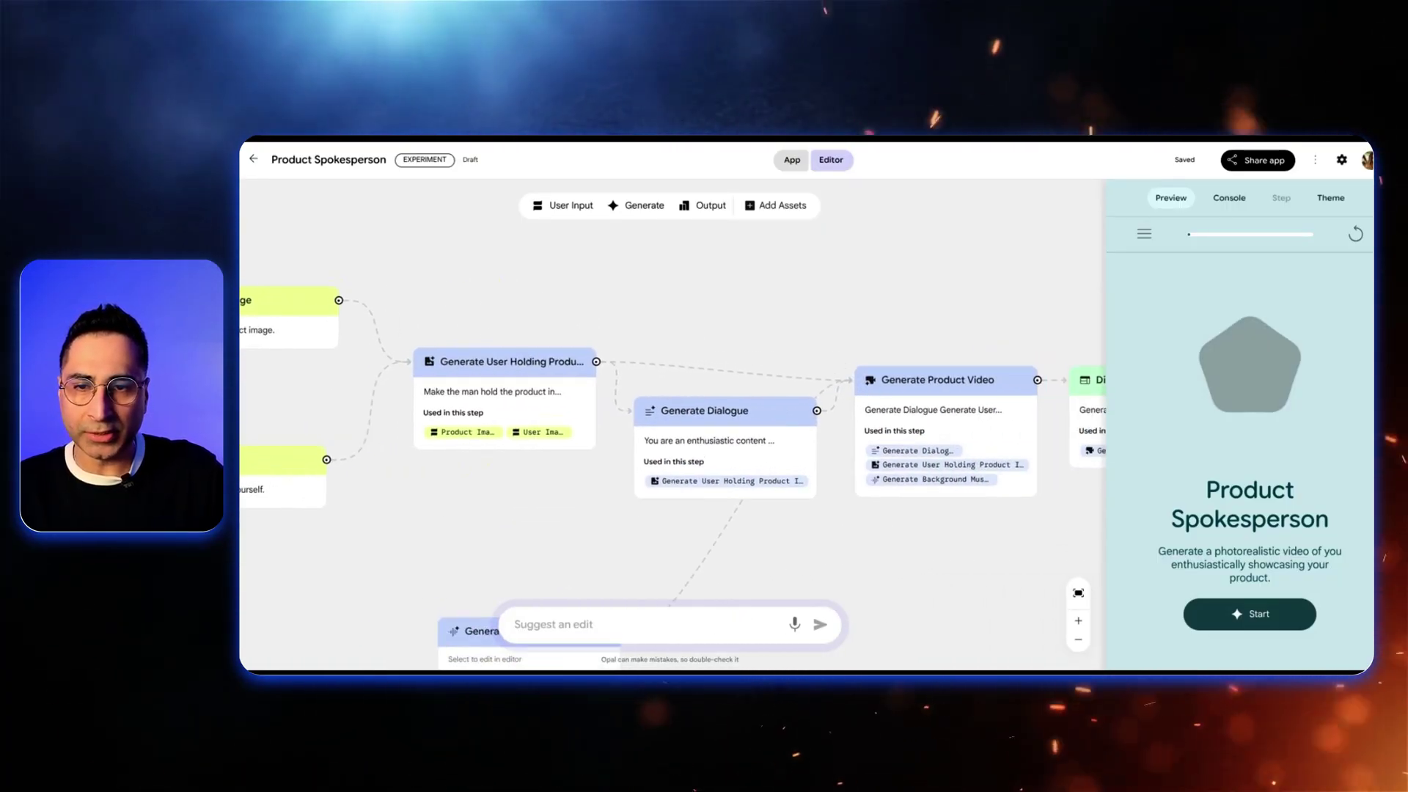
pyautogui.click(509, 391)
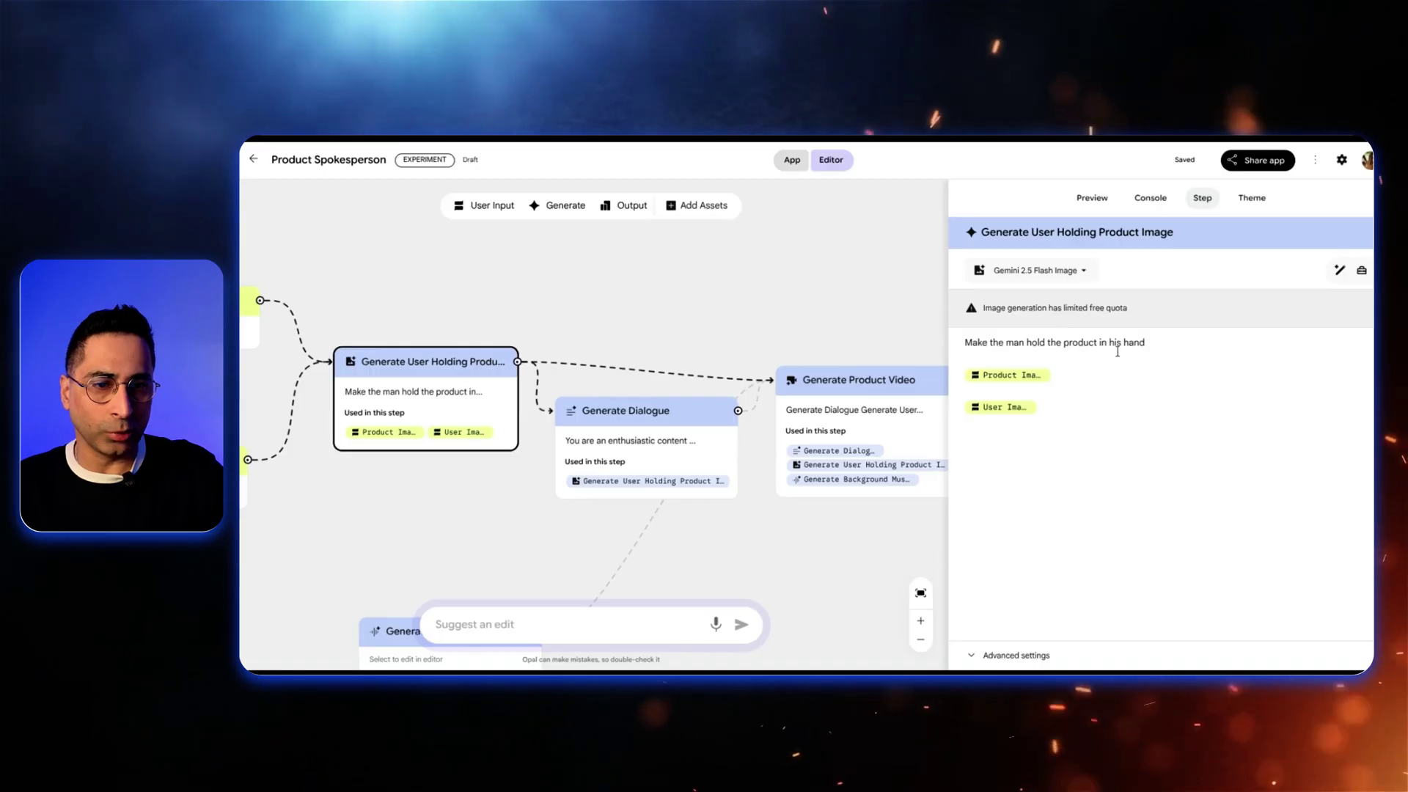
pyautogui.hscroll(5, 686, 337)
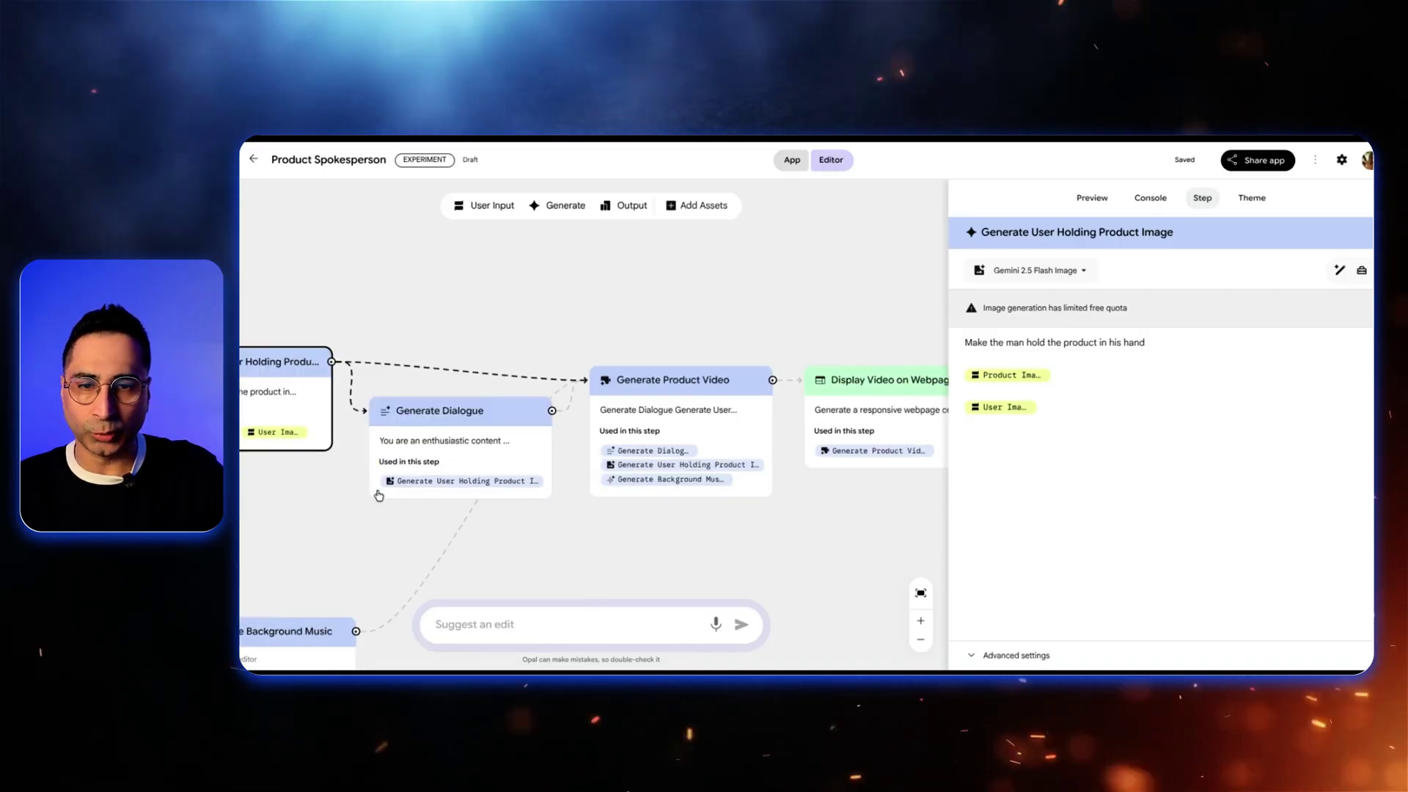
pyautogui.scroll(-5, 609, 526)
pyautogui.click(568, 348)
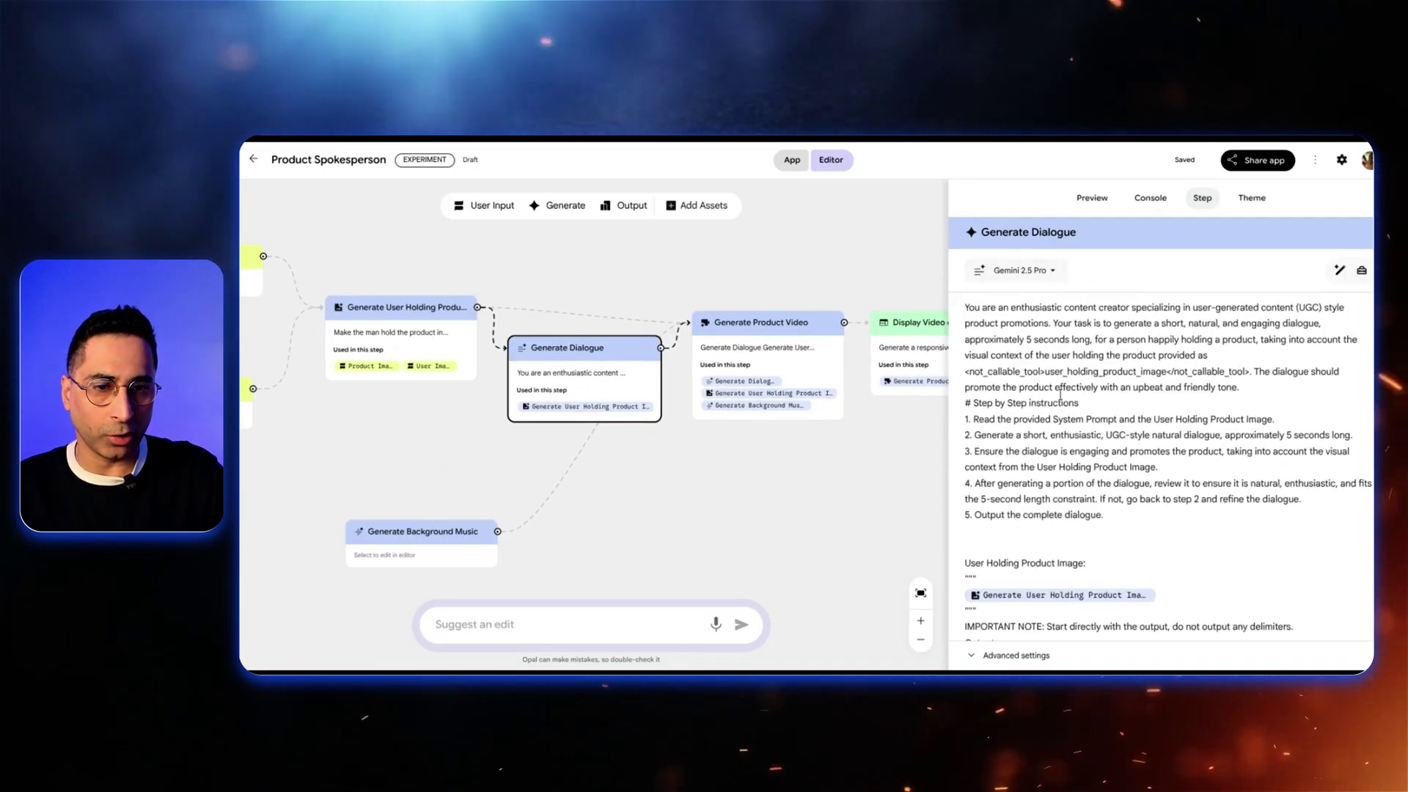
pyautogui.scroll(-1, 1141, 346)
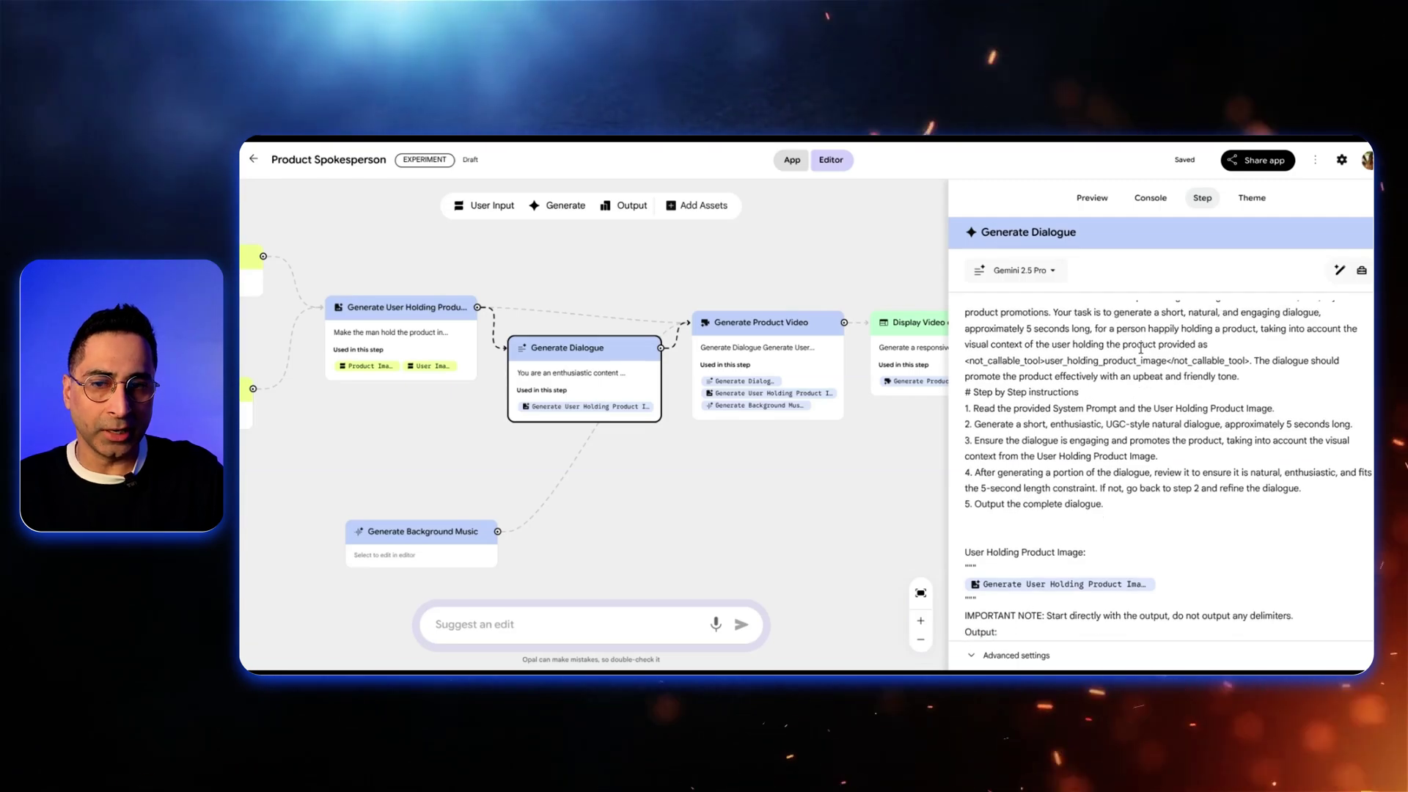
pyautogui.click(353, 548)
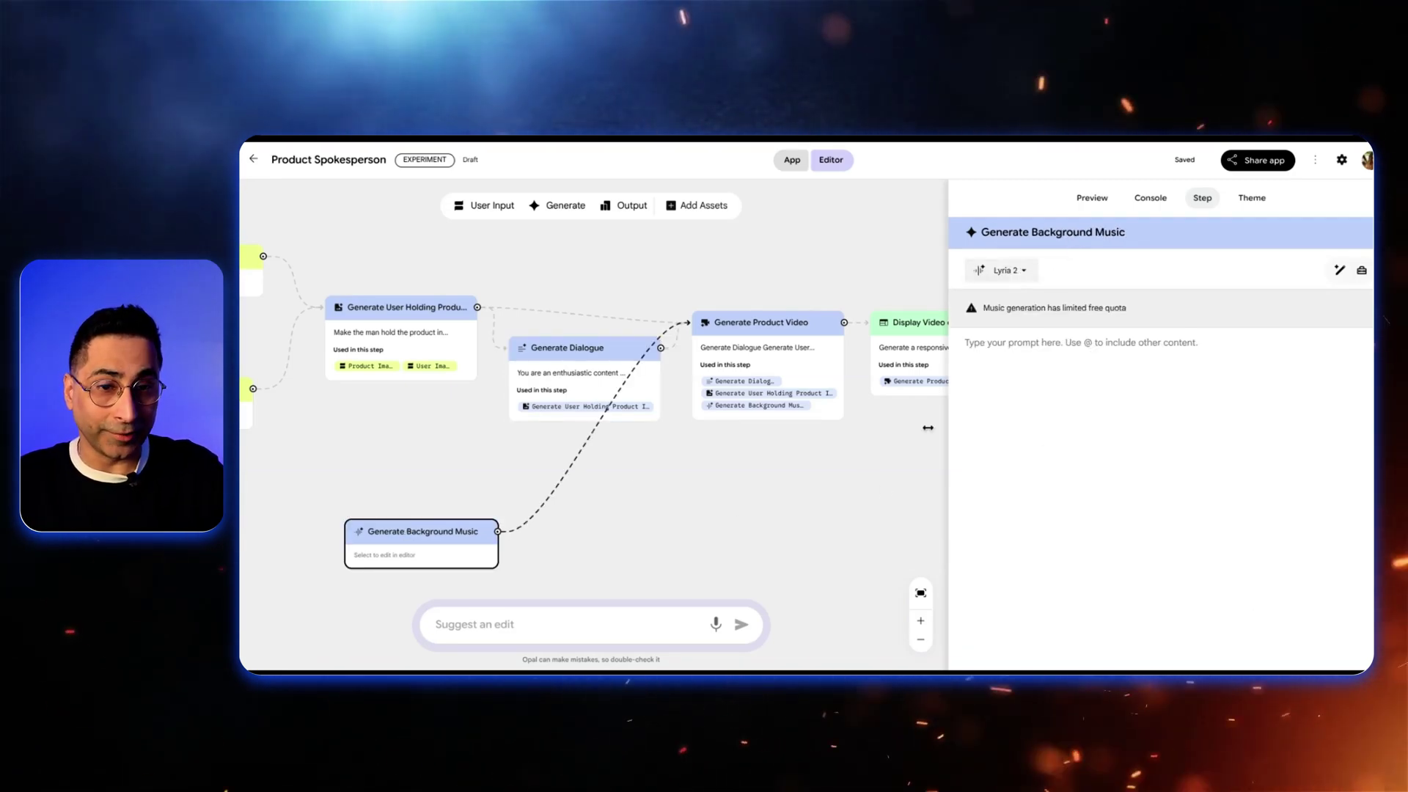
pyautogui.hscroll(5, 823, 560)
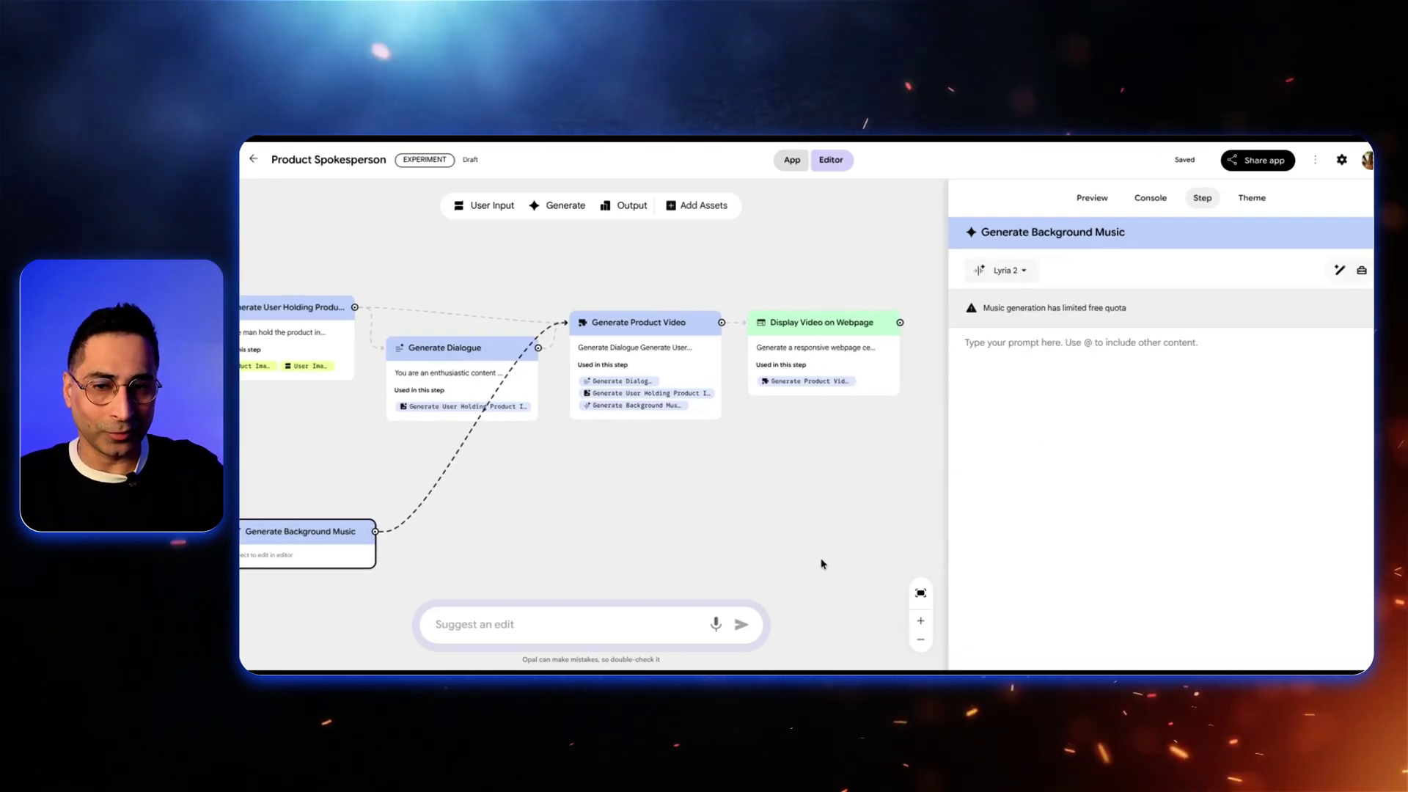
pyautogui.click(603, 330)
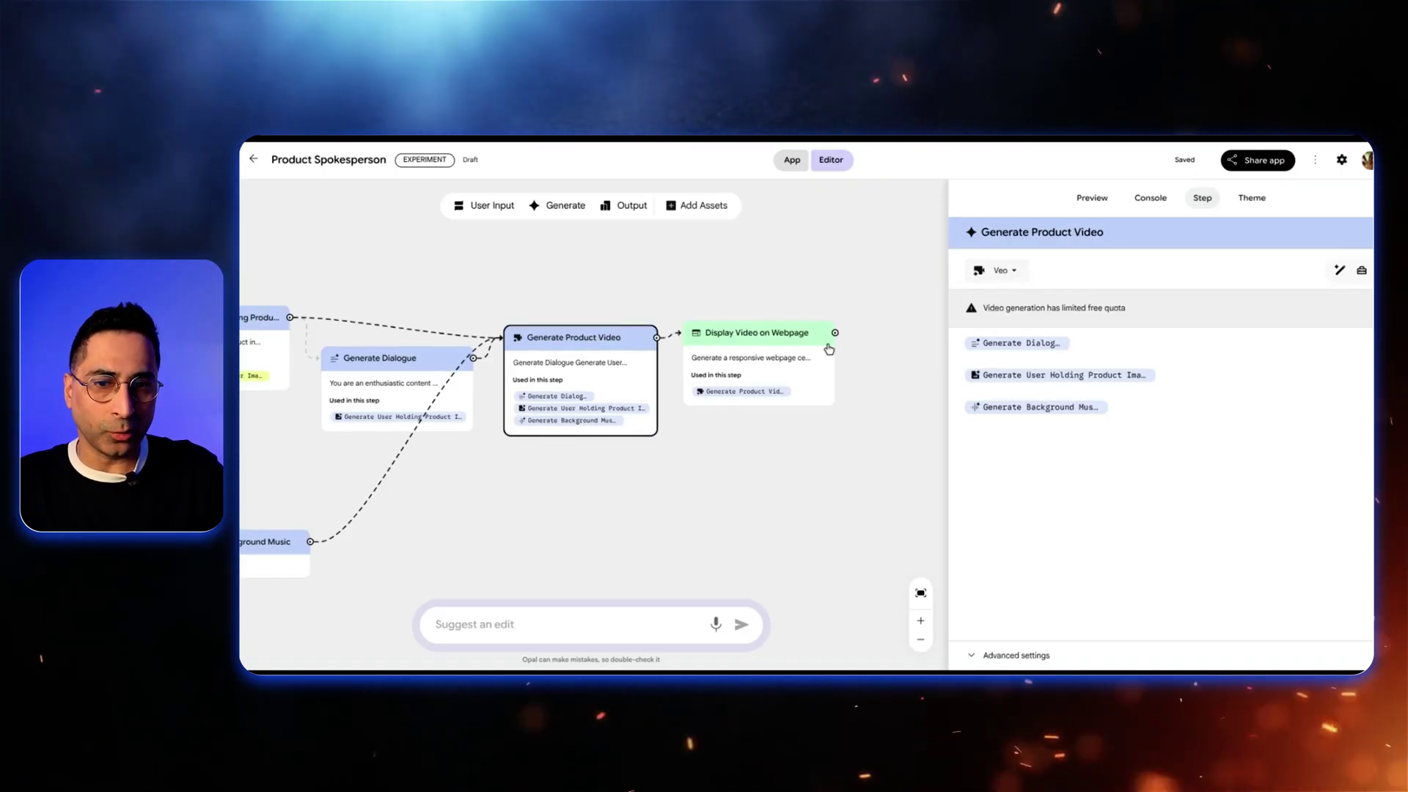
pyautogui.click(755, 335)
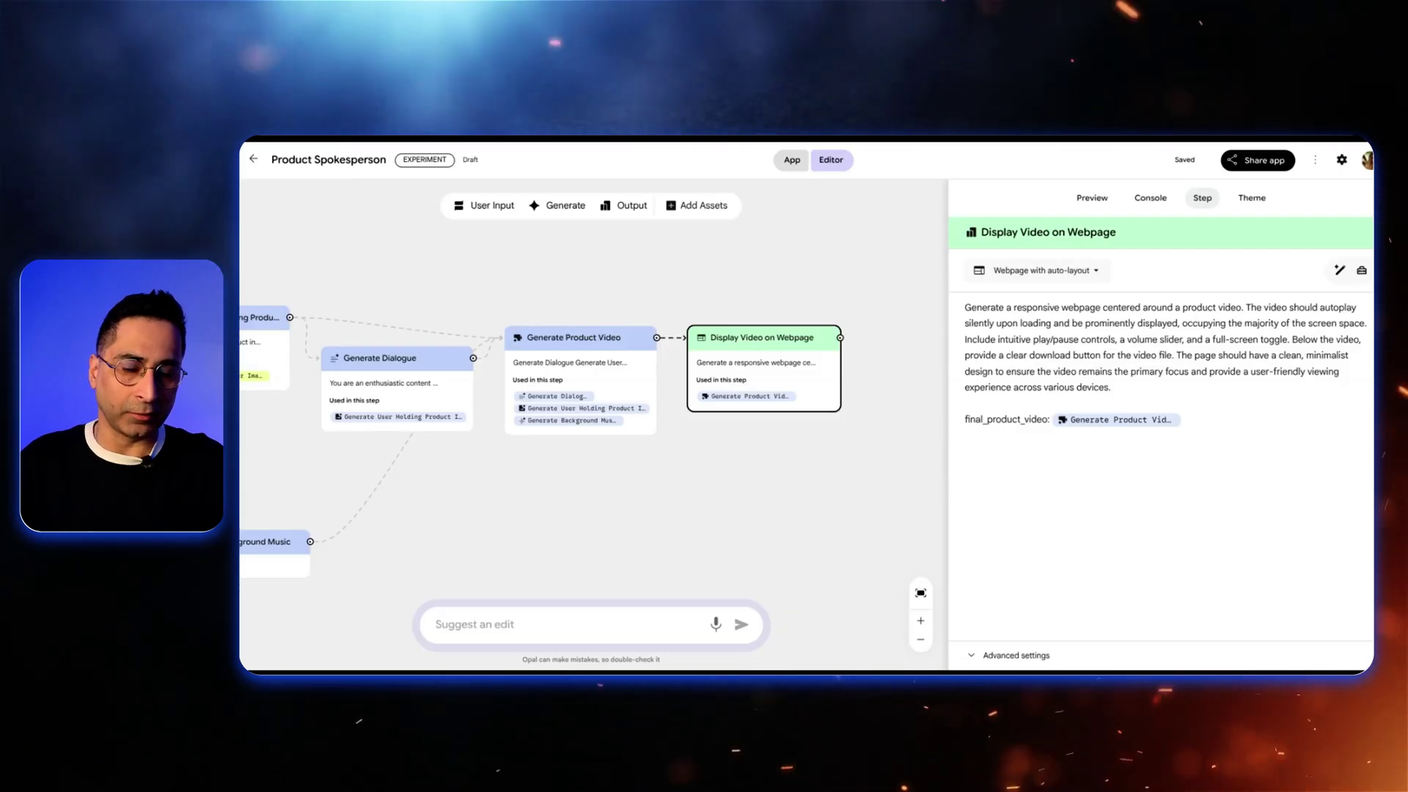
pyautogui.click(1093, 199)
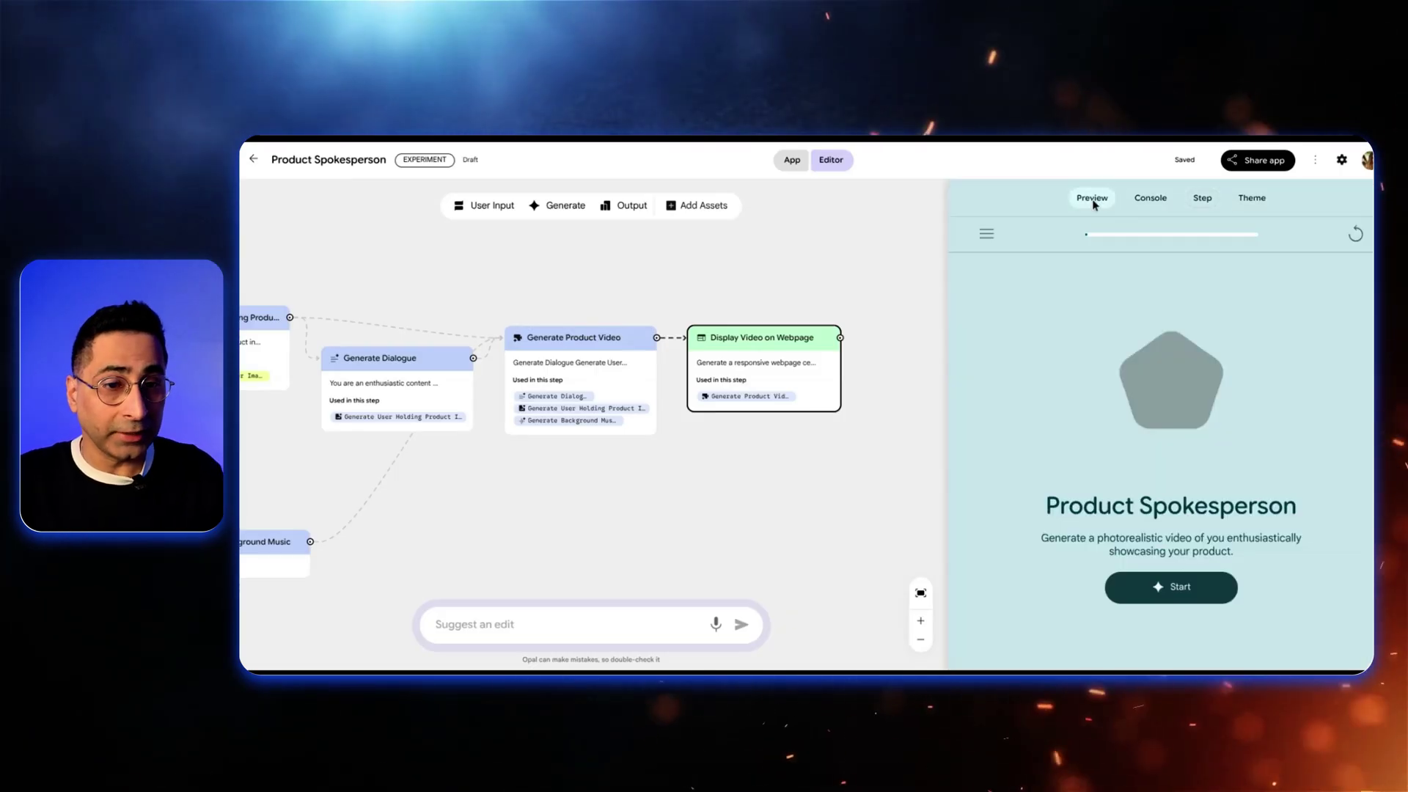
# Step: Switch to full-window App view, start the app, and upload and submit the perfume bottle photo
pyautogui.moveTo(944, 409); pyautogui.dragTo(824, 396)
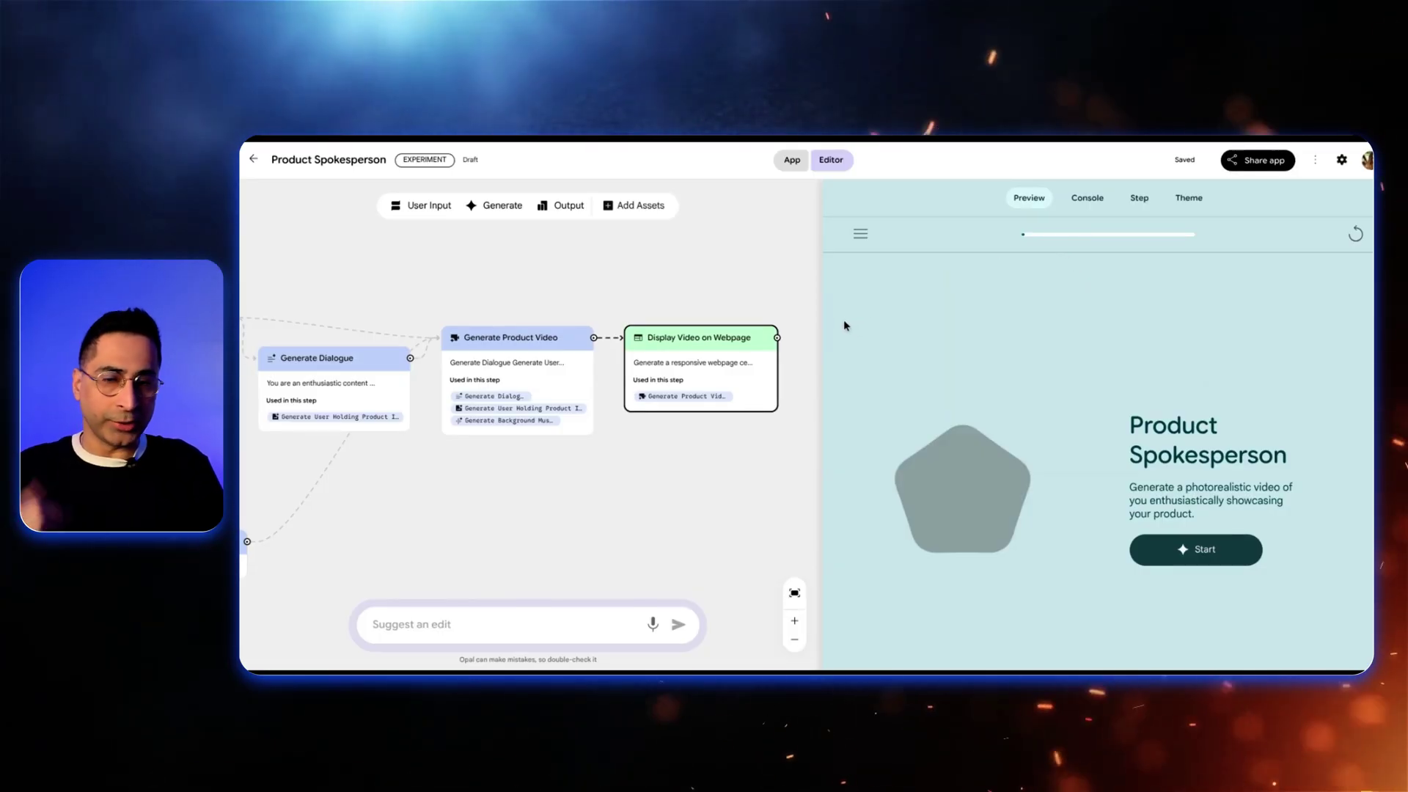
pyautogui.click(801, 164)
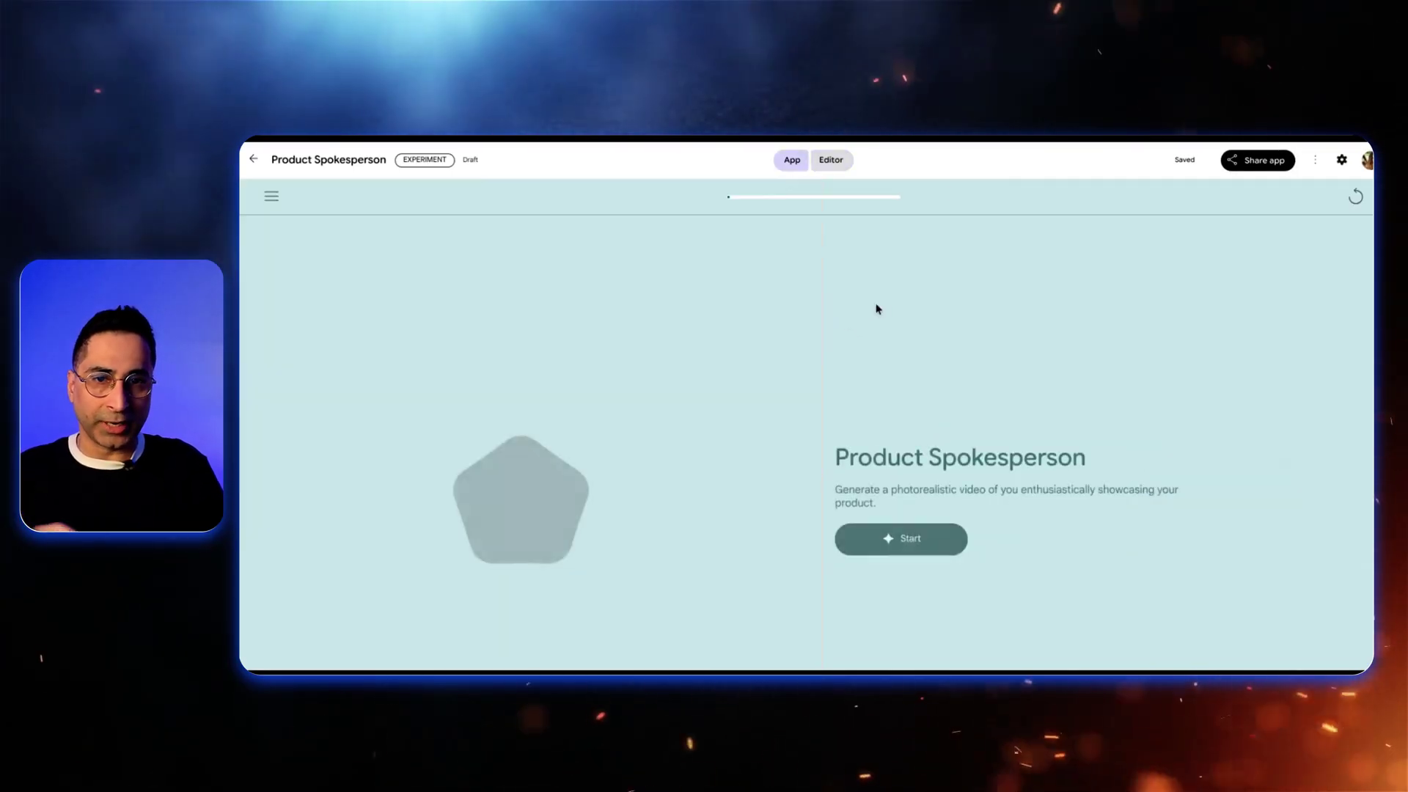
pyautogui.click(917, 551)
pyautogui.click(590, 613)
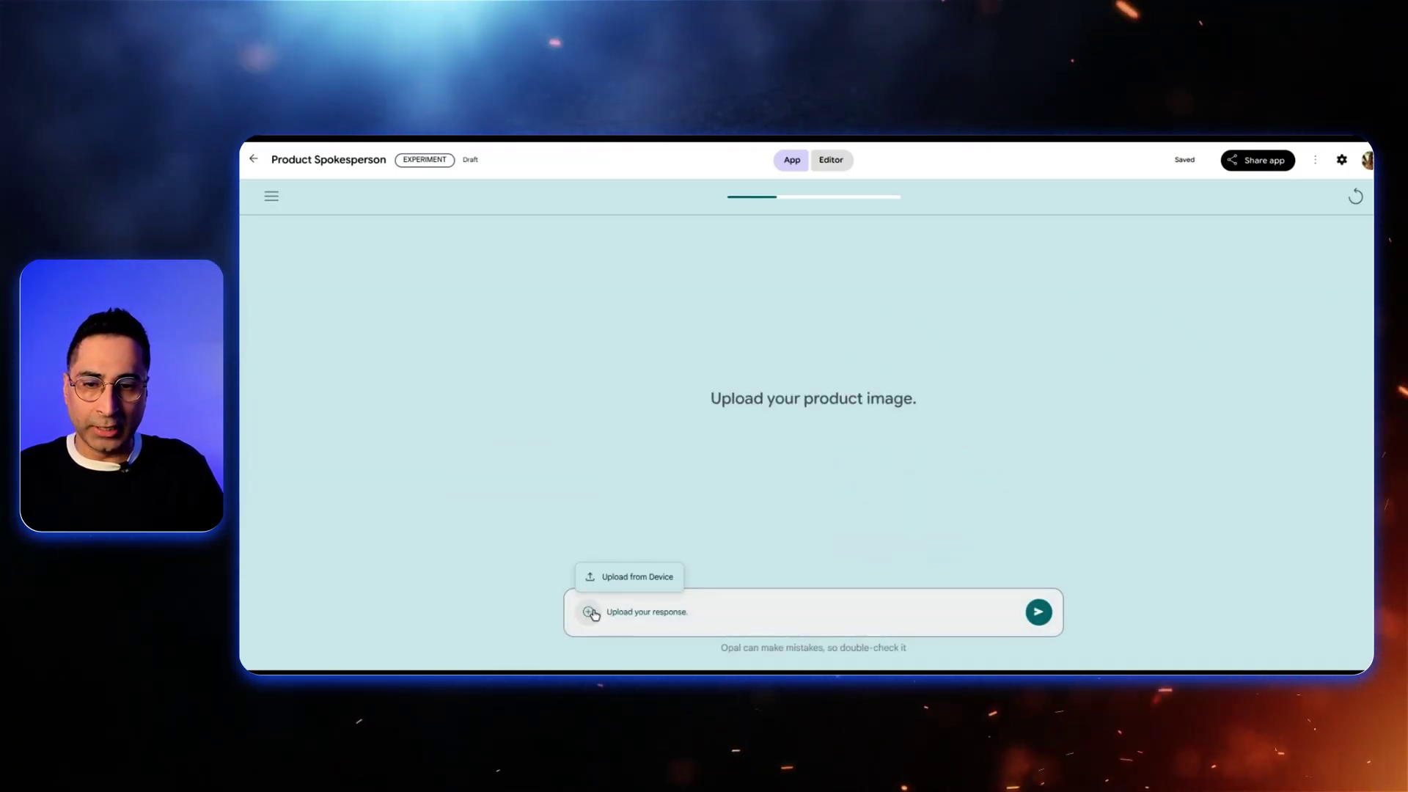
pyautogui.click(633, 584)
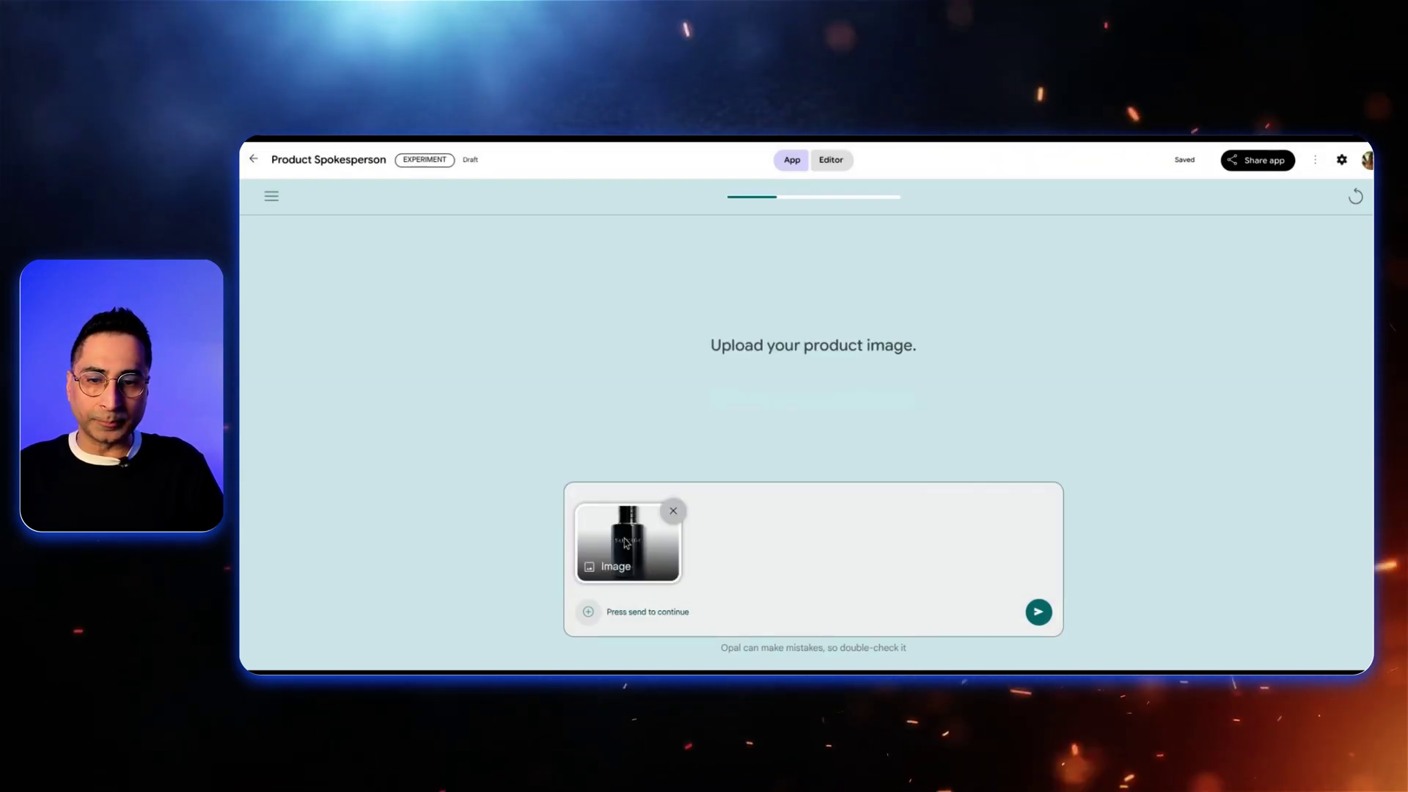
pyautogui.click(1039, 613)
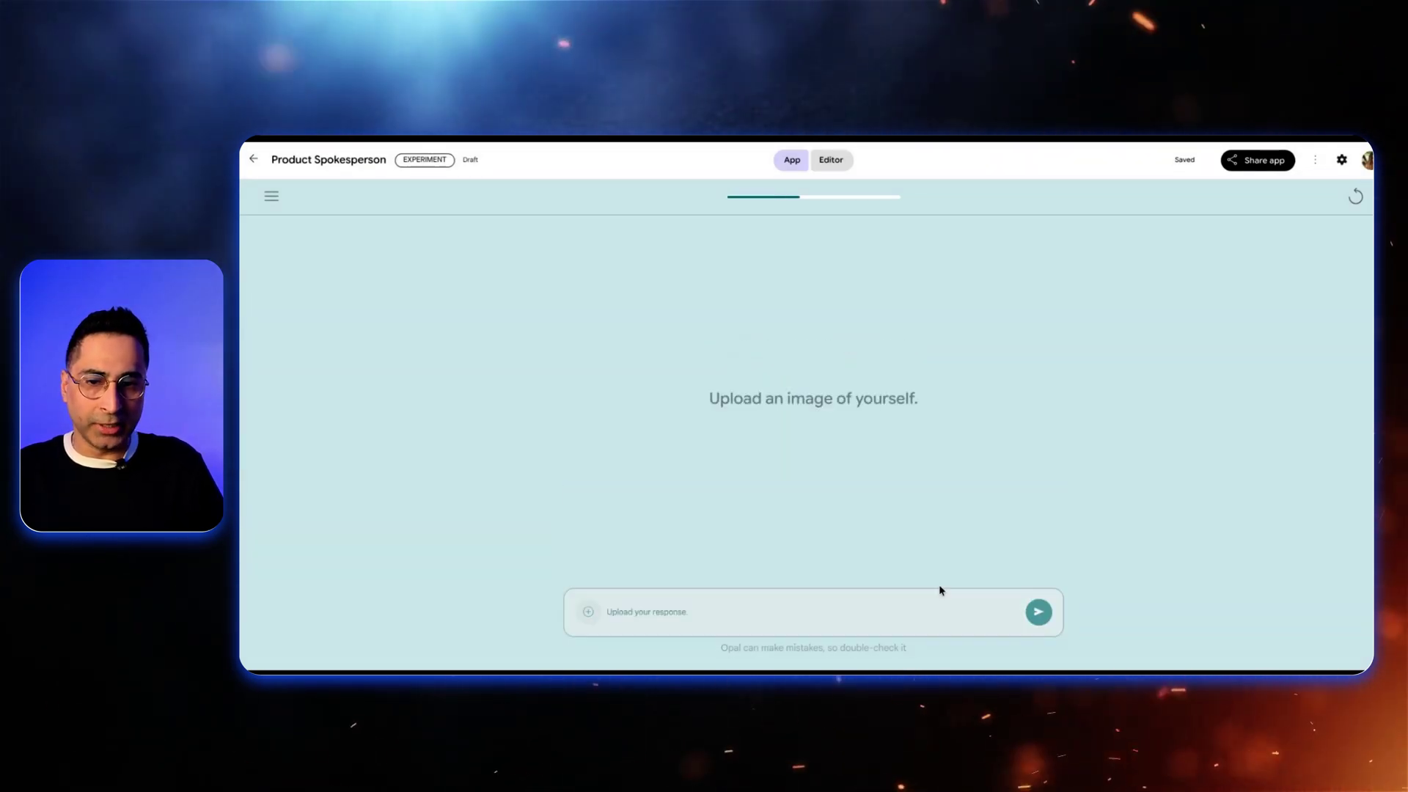
# Step: Upload and submit your portrait photo from the device to start generation
pyautogui.click(588, 612)
pyautogui.click(666, 583)
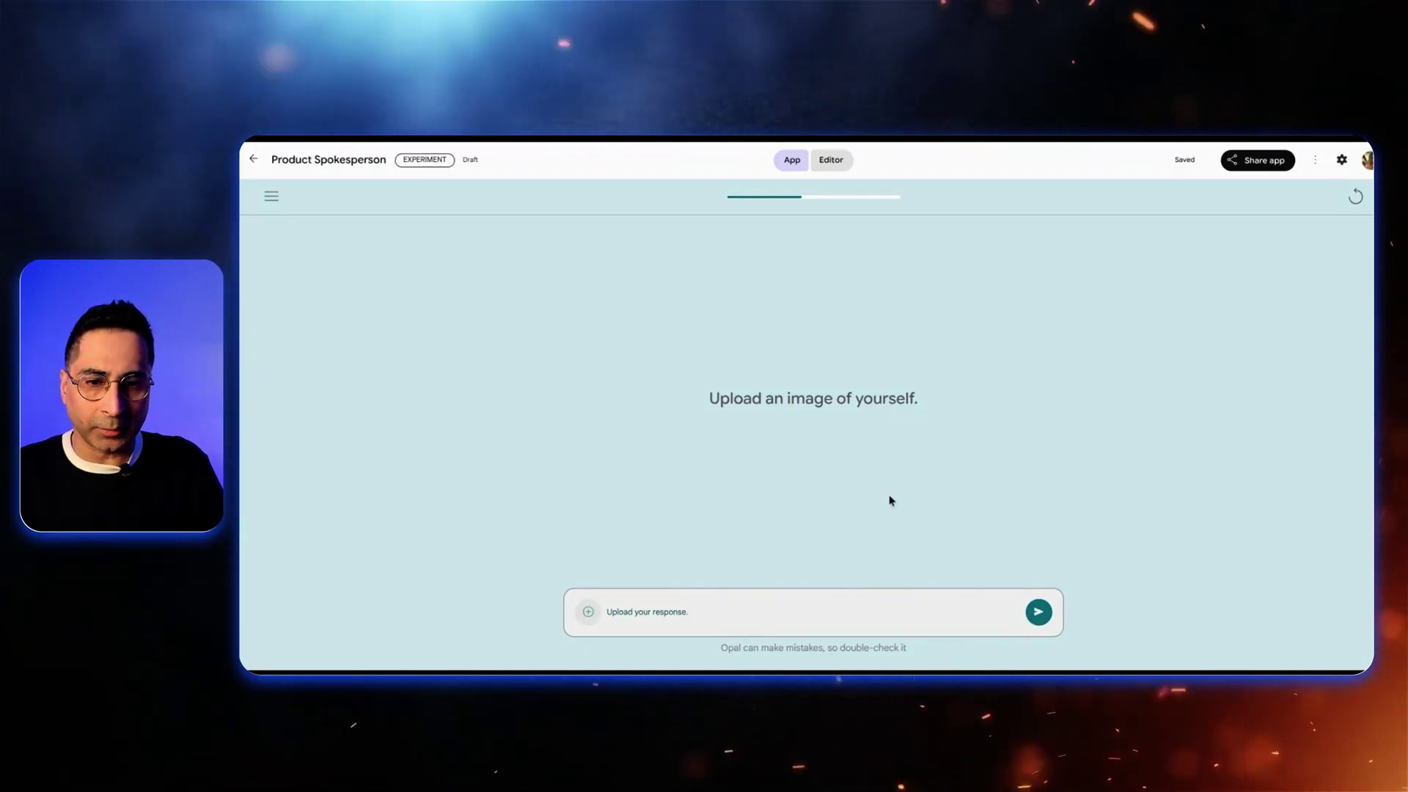
pyautogui.click(1036, 614)
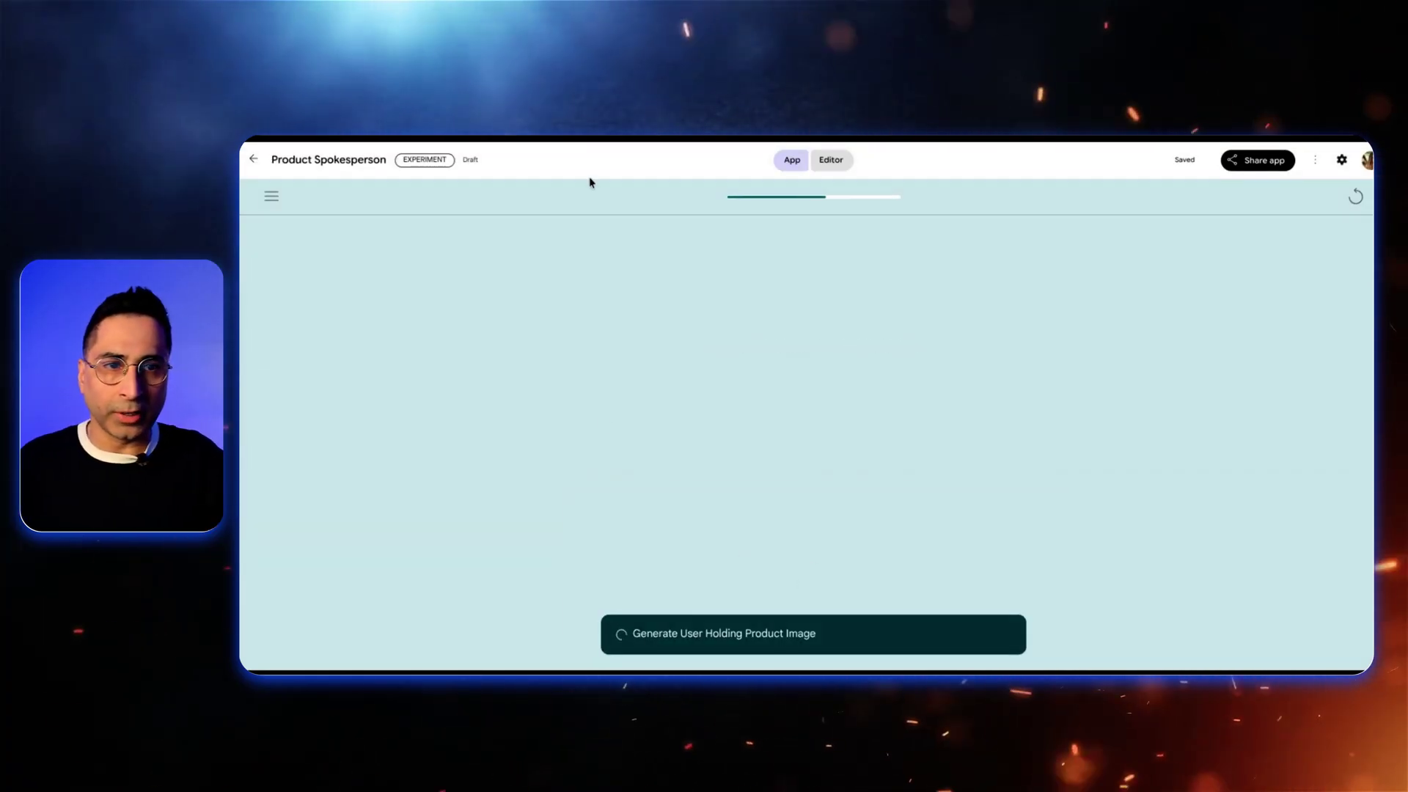
# Step: Open the run console and expand the Product Image, Generate Background Music and User Image entries
pyautogui.click(831, 159)
pyautogui.click(1087, 198)
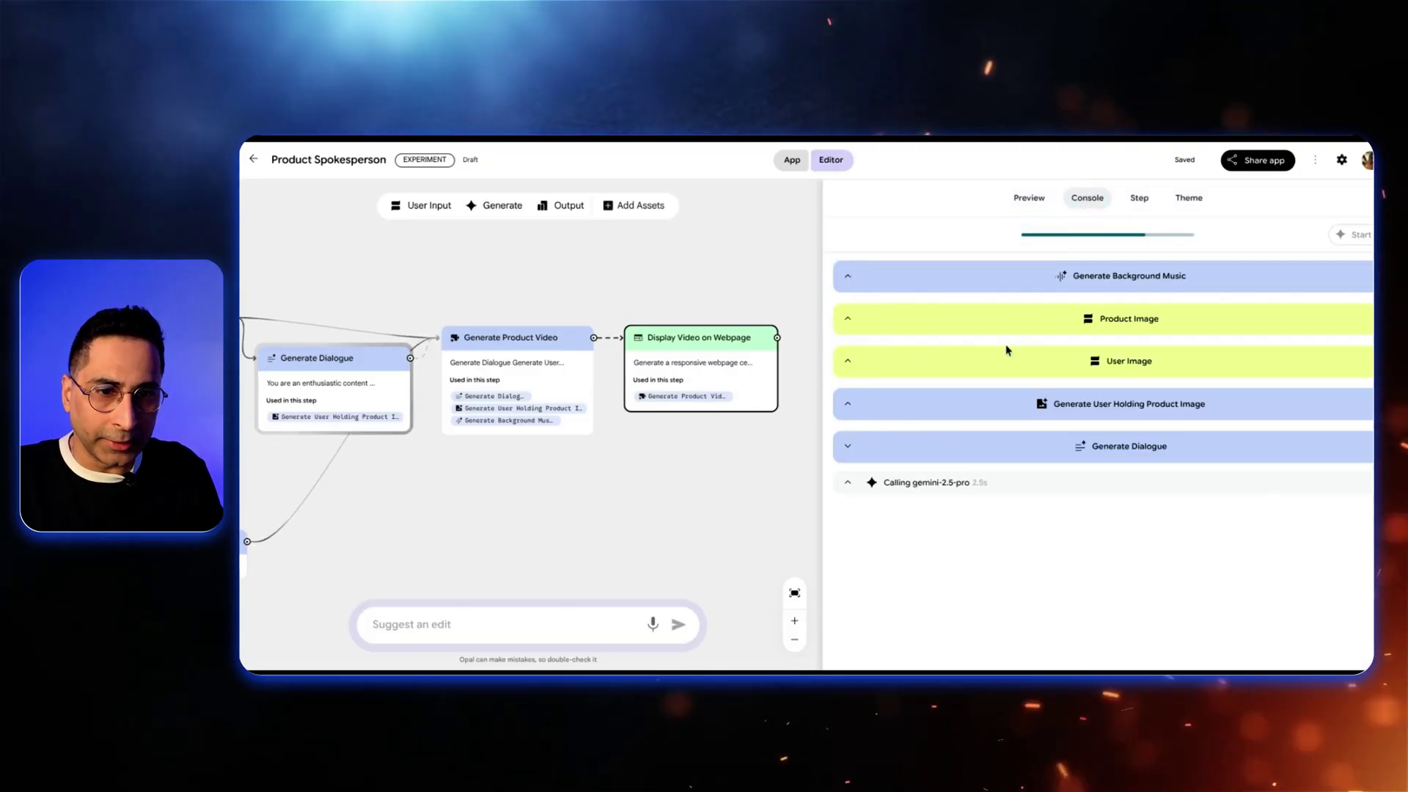
pyautogui.click(946, 320)
pyautogui.click(848, 279)
pyautogui.scroll(-3, 909, 365)
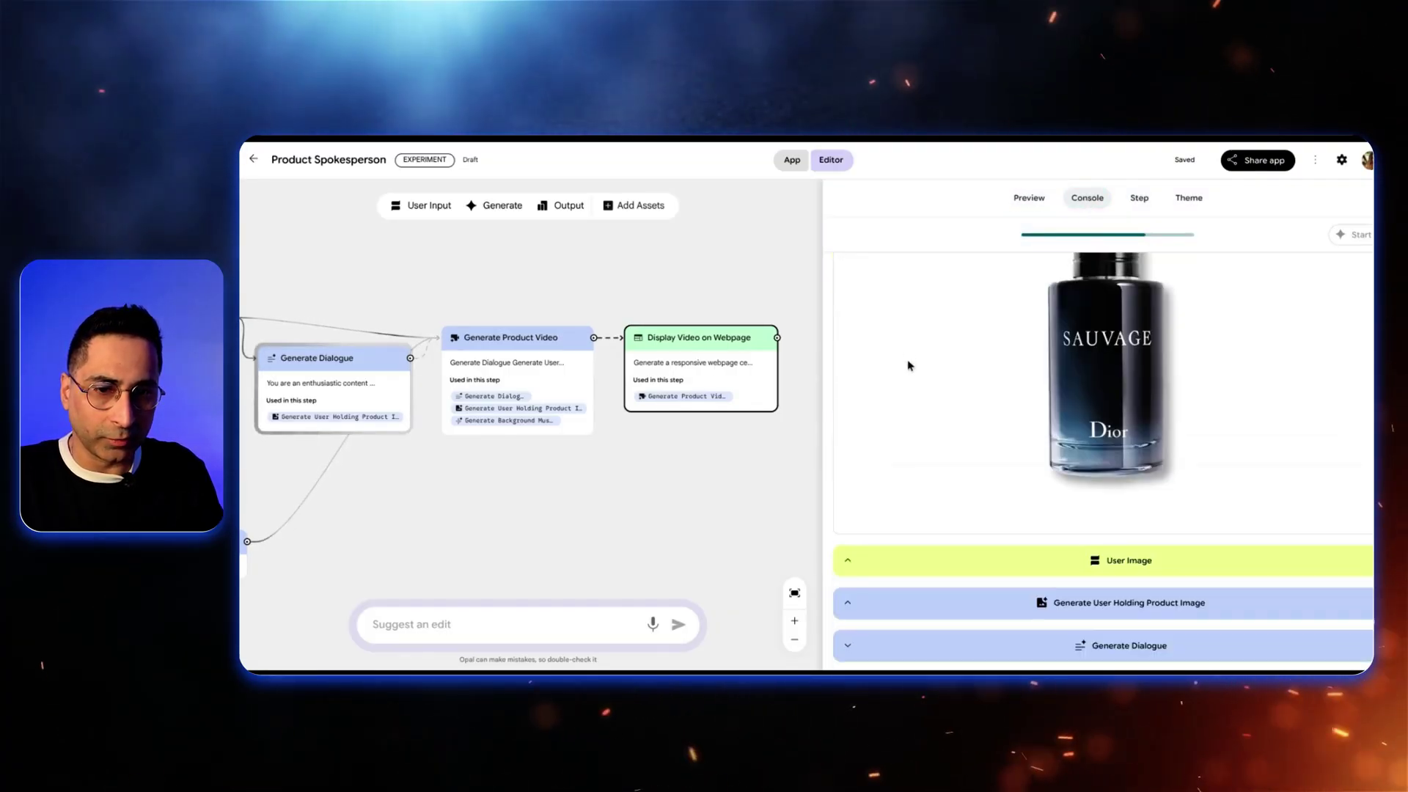
pyautogui.scroll(-1, 928, 491)
pyautogui.click(930, 518)
pyautogui.scroll(-3, 918, 428)
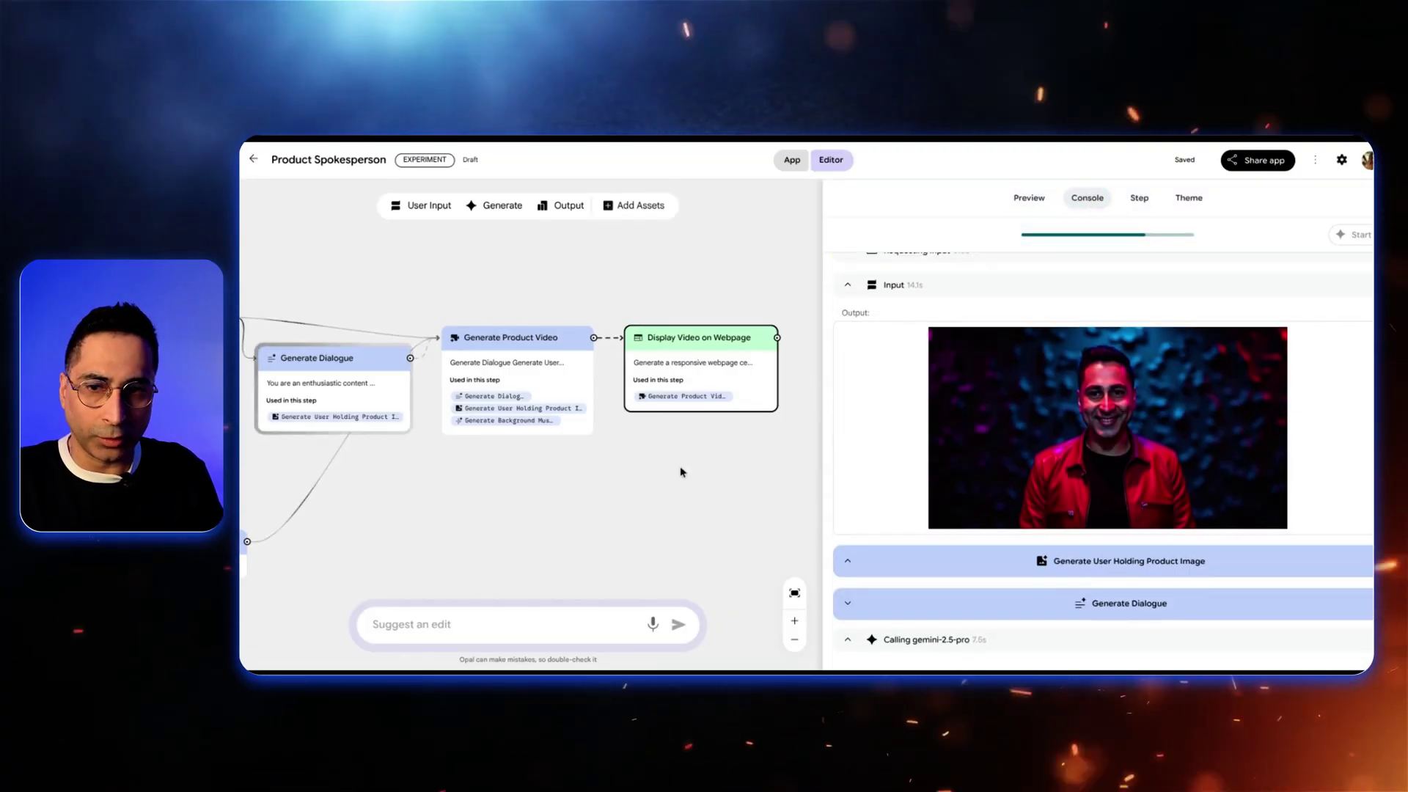
pyautogui.hscroll(-10, 610, 496)
pyautogui.hscroll(4, 609, 497)
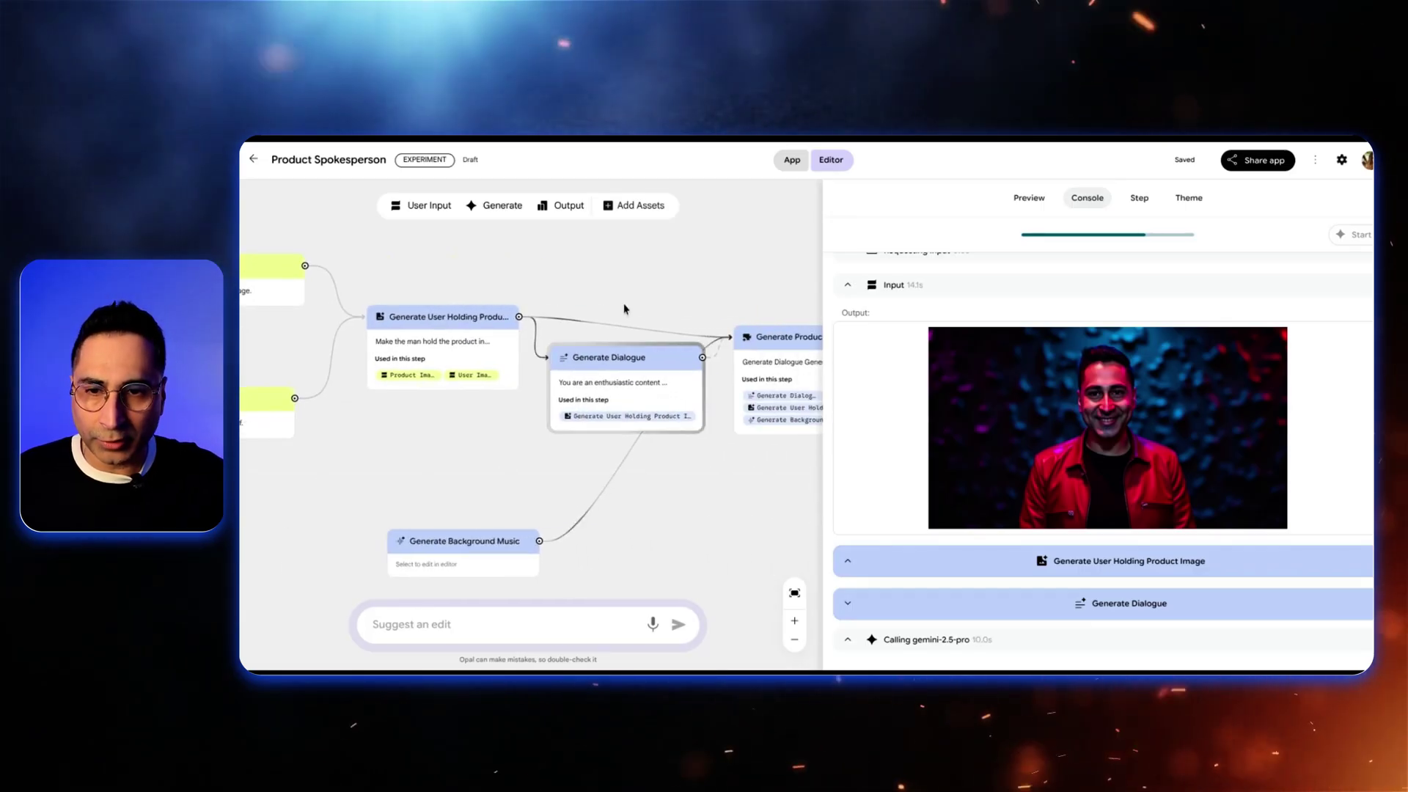
pyautogui.hscroll(5, 625, 308)
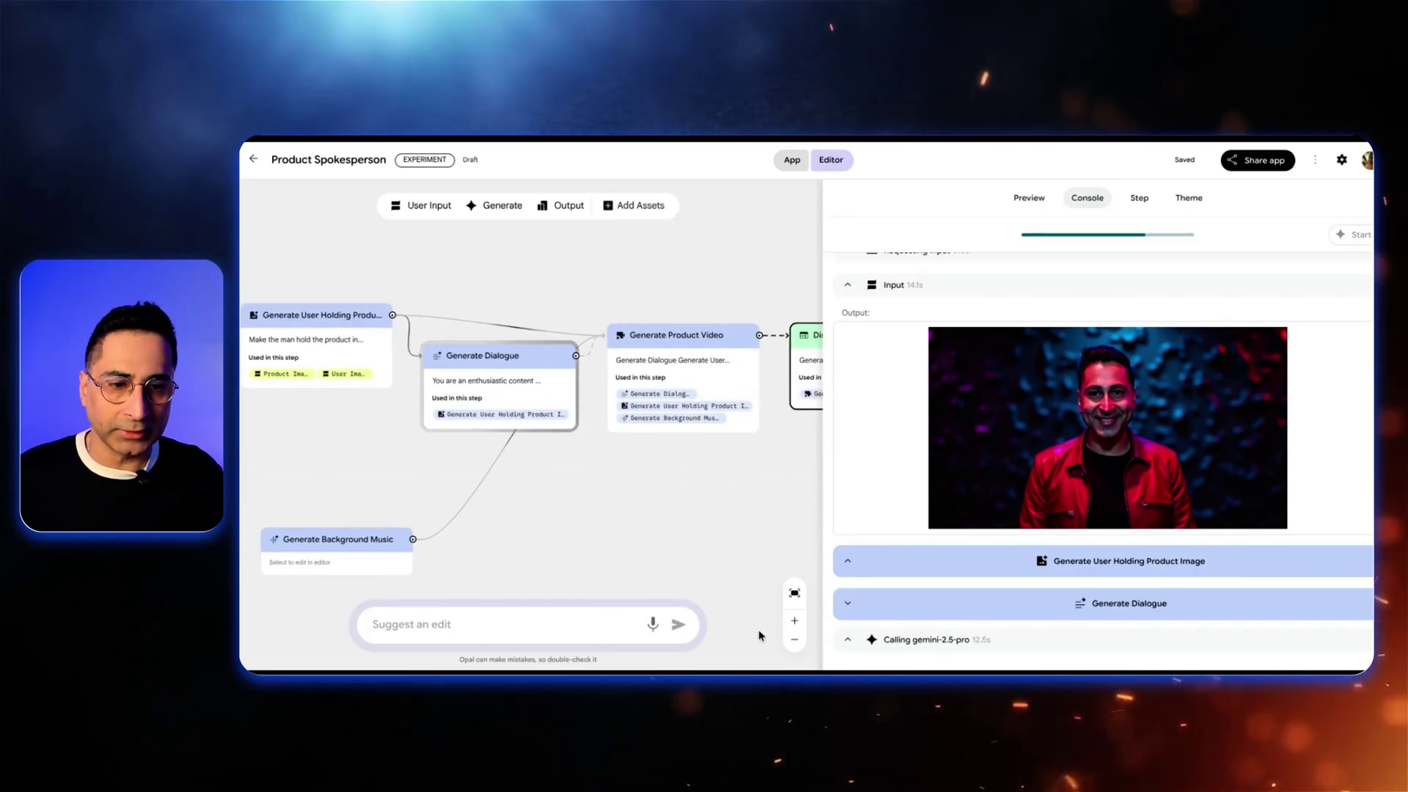
# Step: Review the Generate User Holding Product Image results, collapse Generate Product Video, and select its node
pyautogui.click(949, 522)
pyautogui.scroll(-3, 1036, 528)
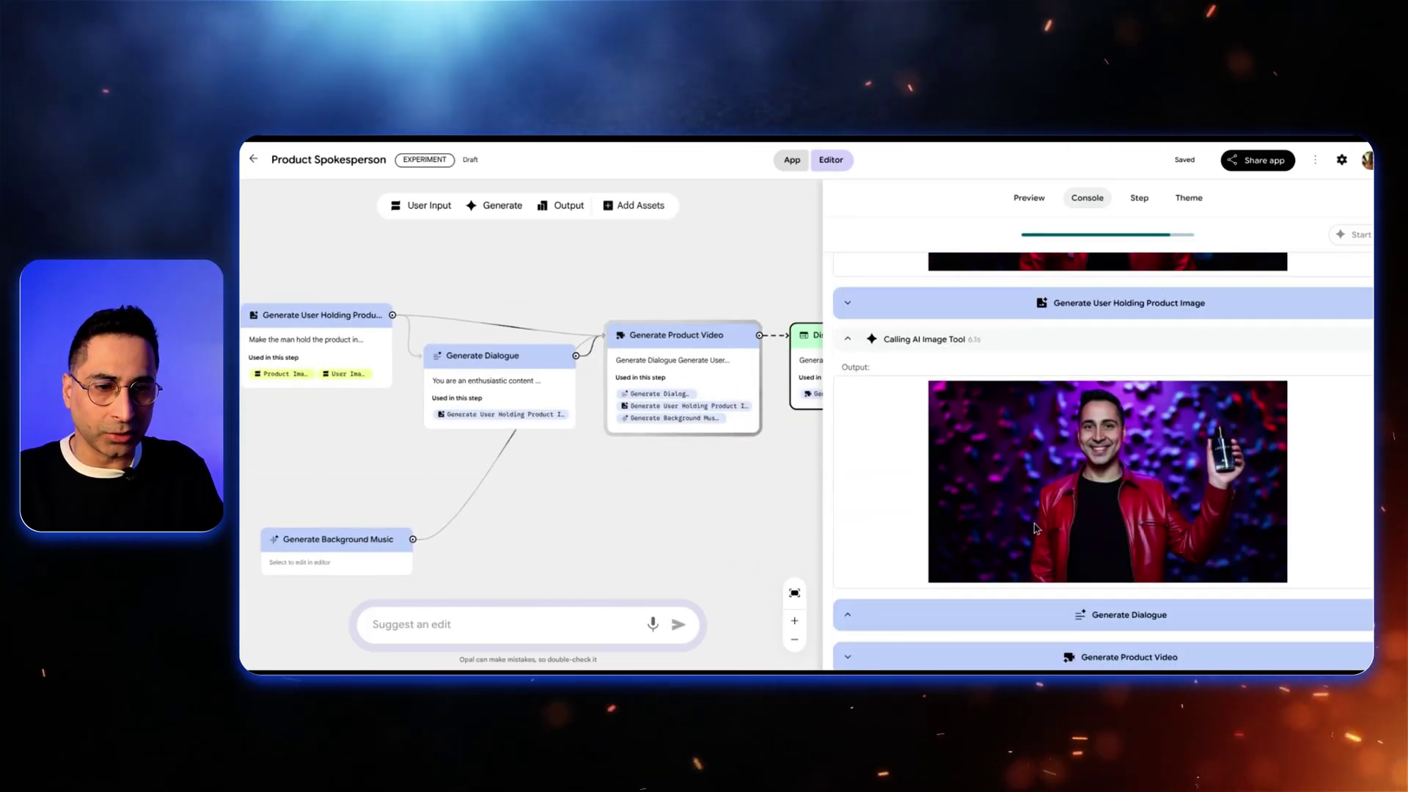
pyautogui.scroll(-1, 975, 526)
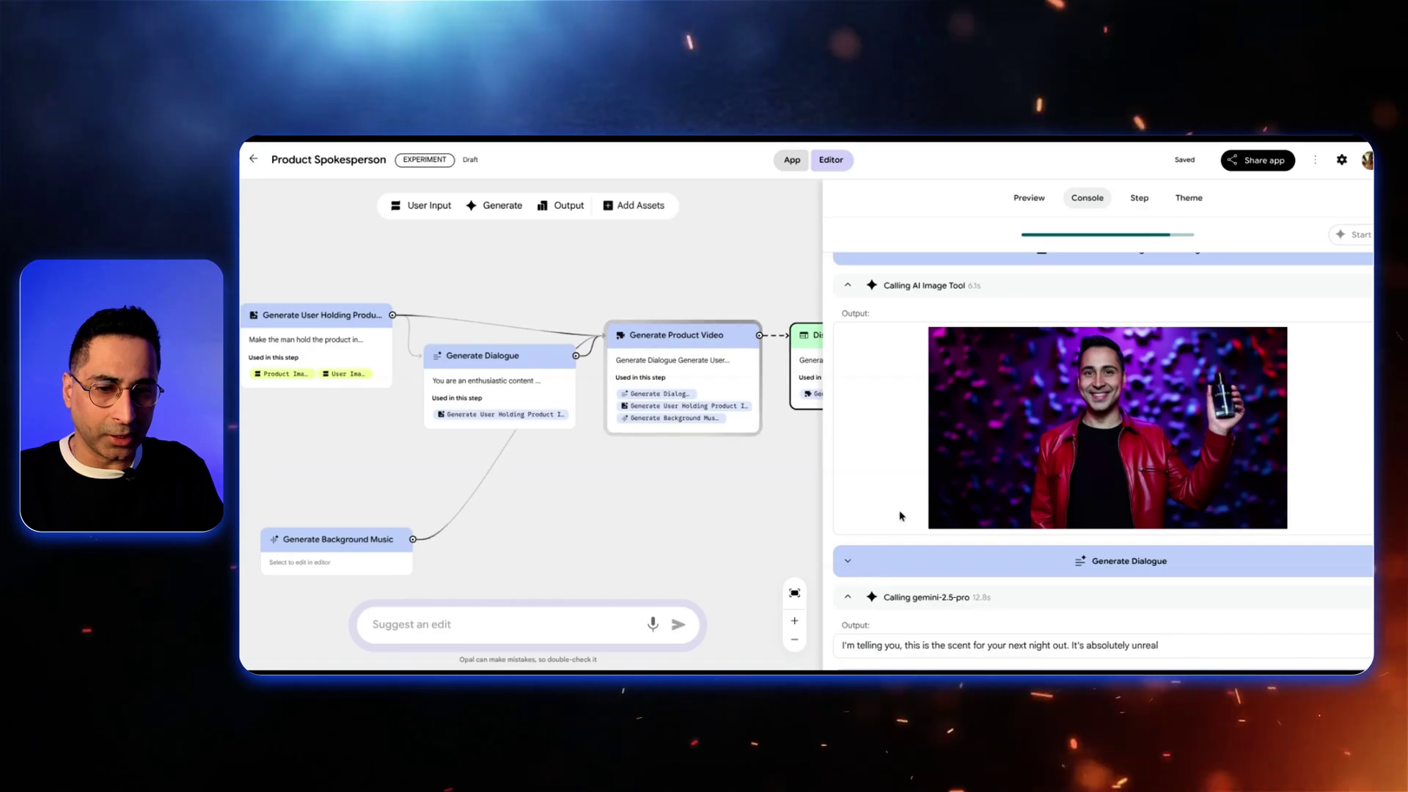
pyautogui.scroll(-2, 910, 528)
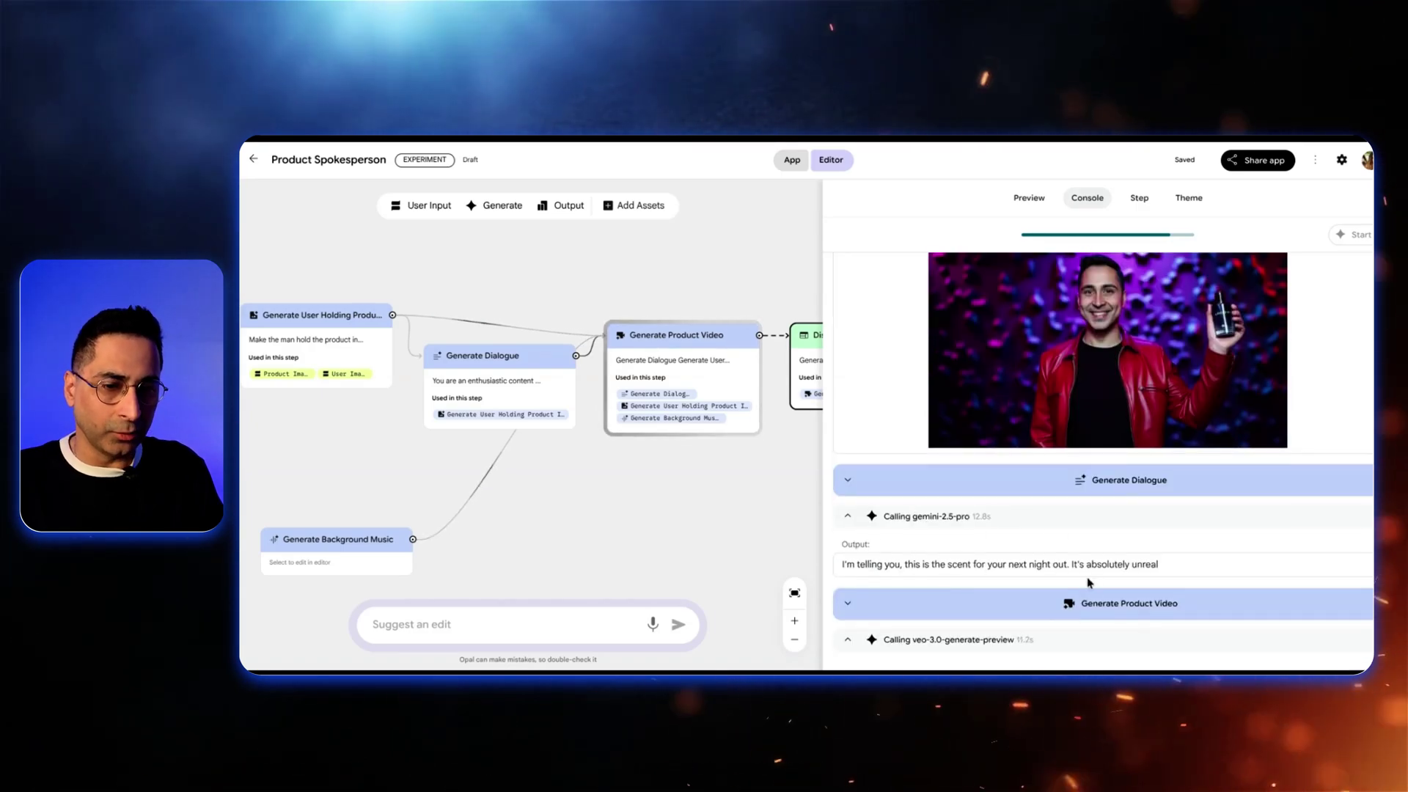
pyautogui.click(848, 605)
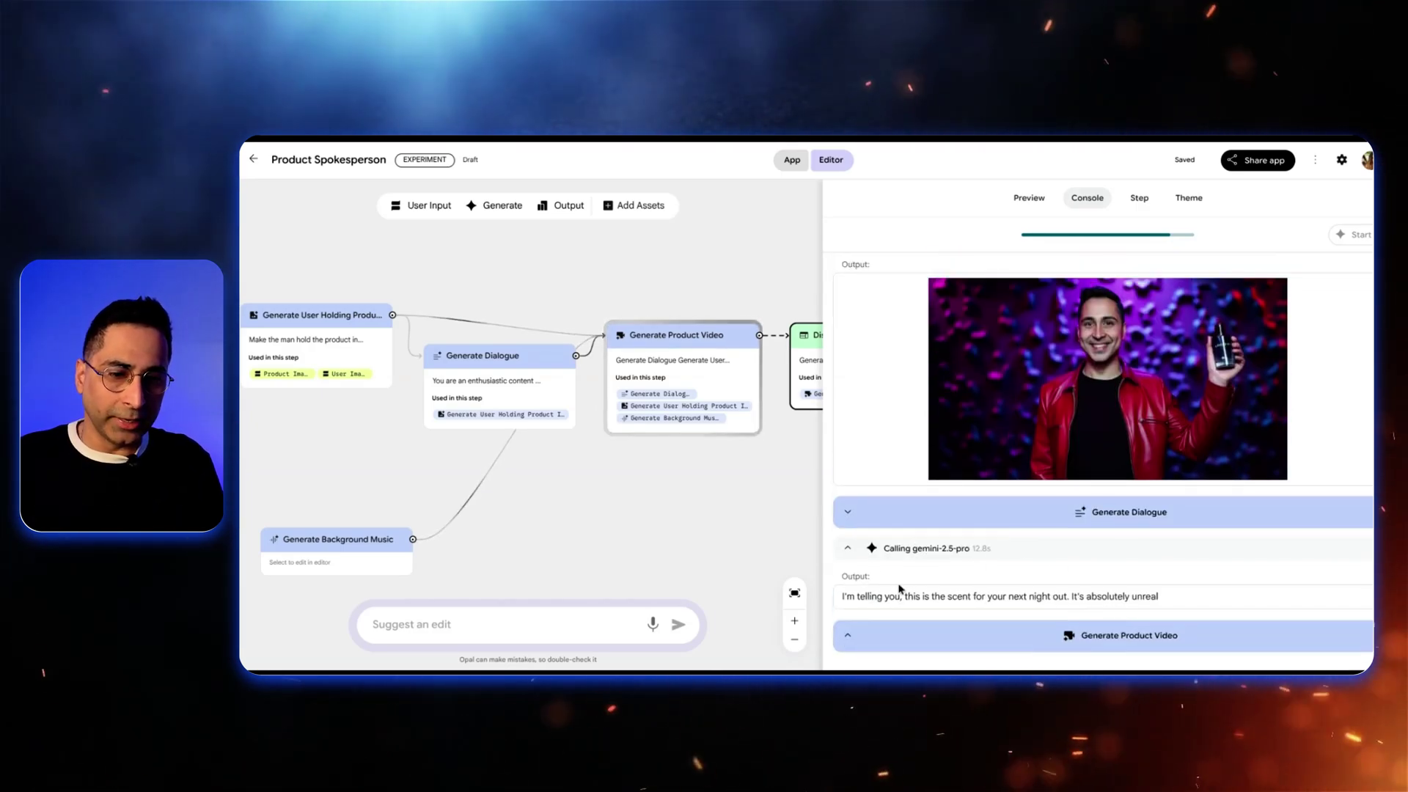
pyautogui.scroll(1, 902, 595)
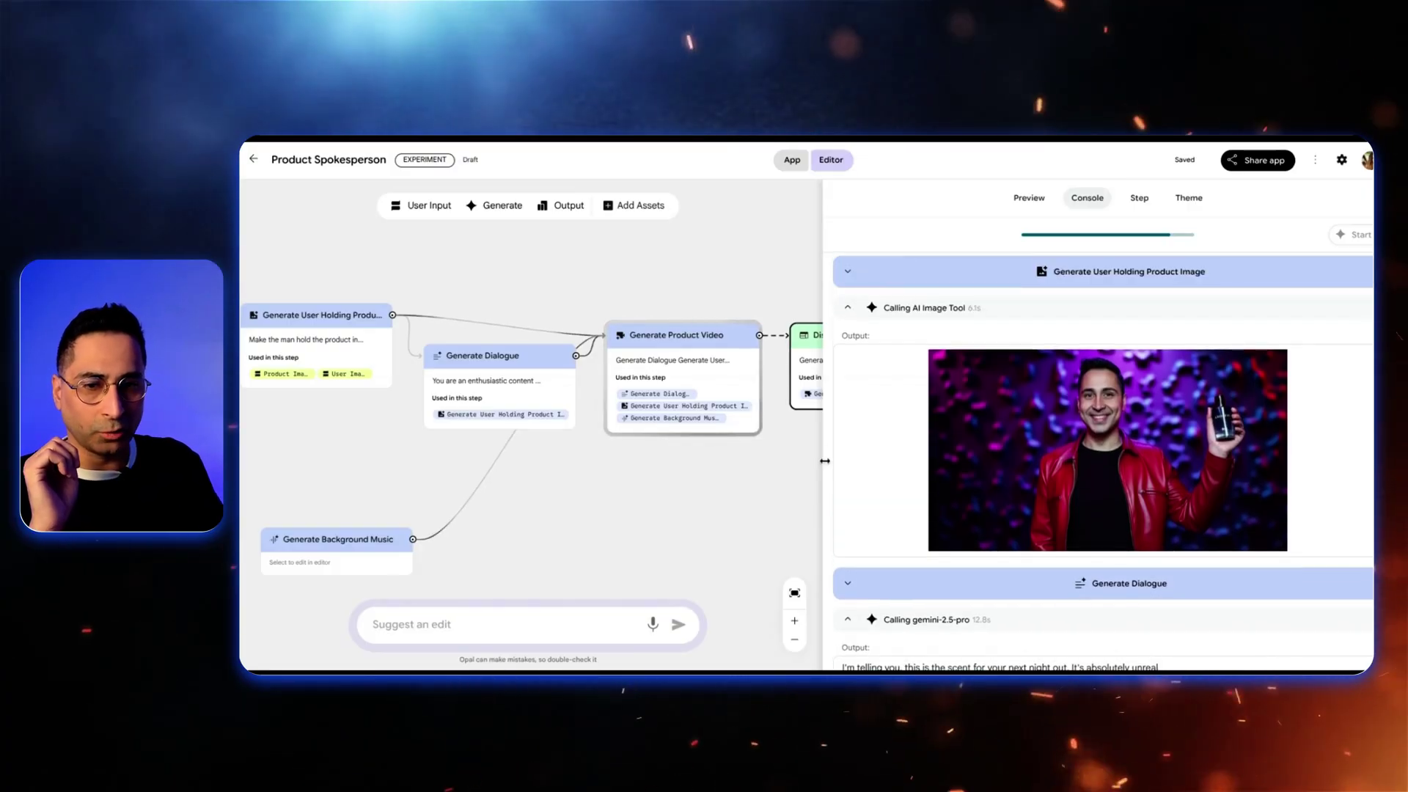
pyautogui.moveTo(827, 459); pyautogui.dragTo(975, 459)
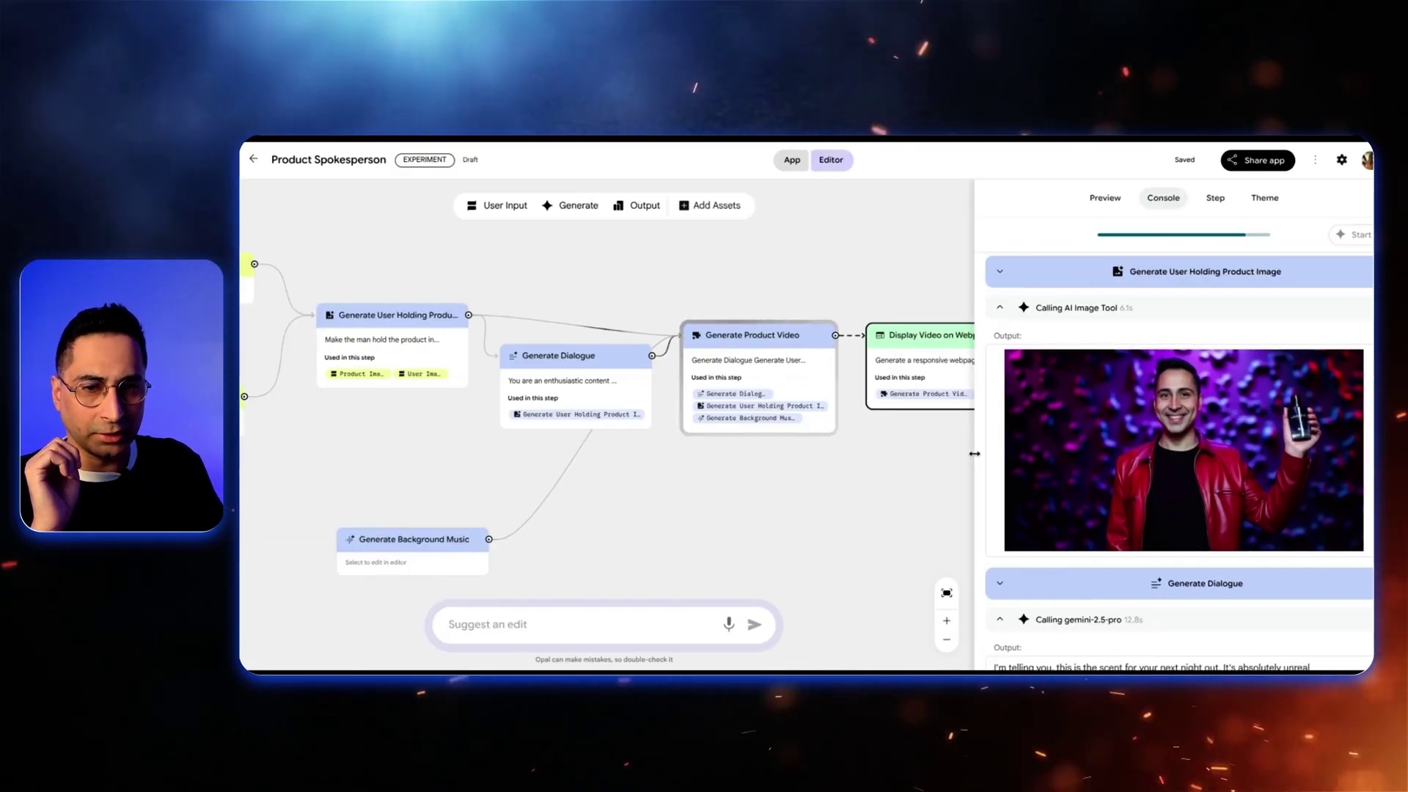
pyautogui.click(771, 344)
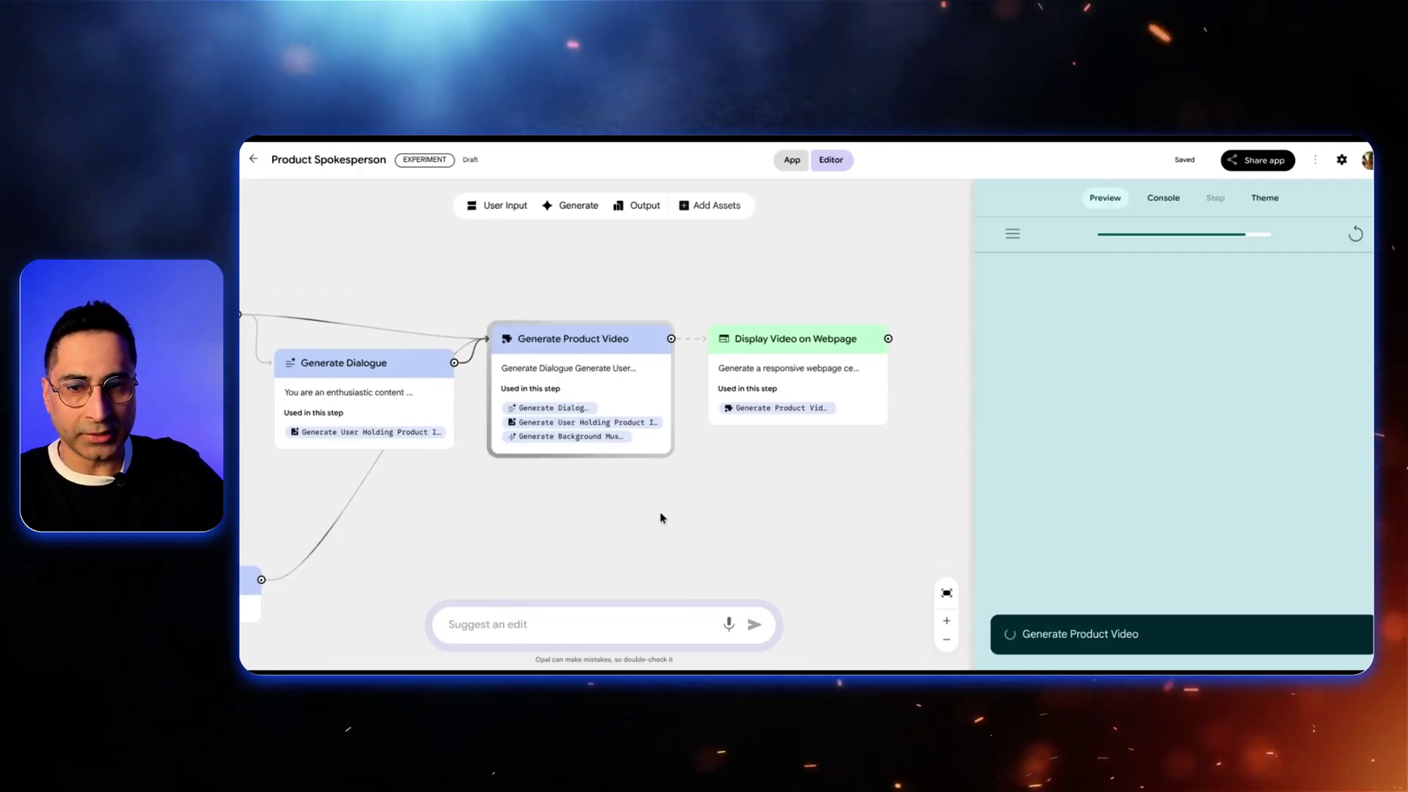
# Step: Check the Generate Product Video step's model list, keeping Veo
pyautogui.click(549, 371)
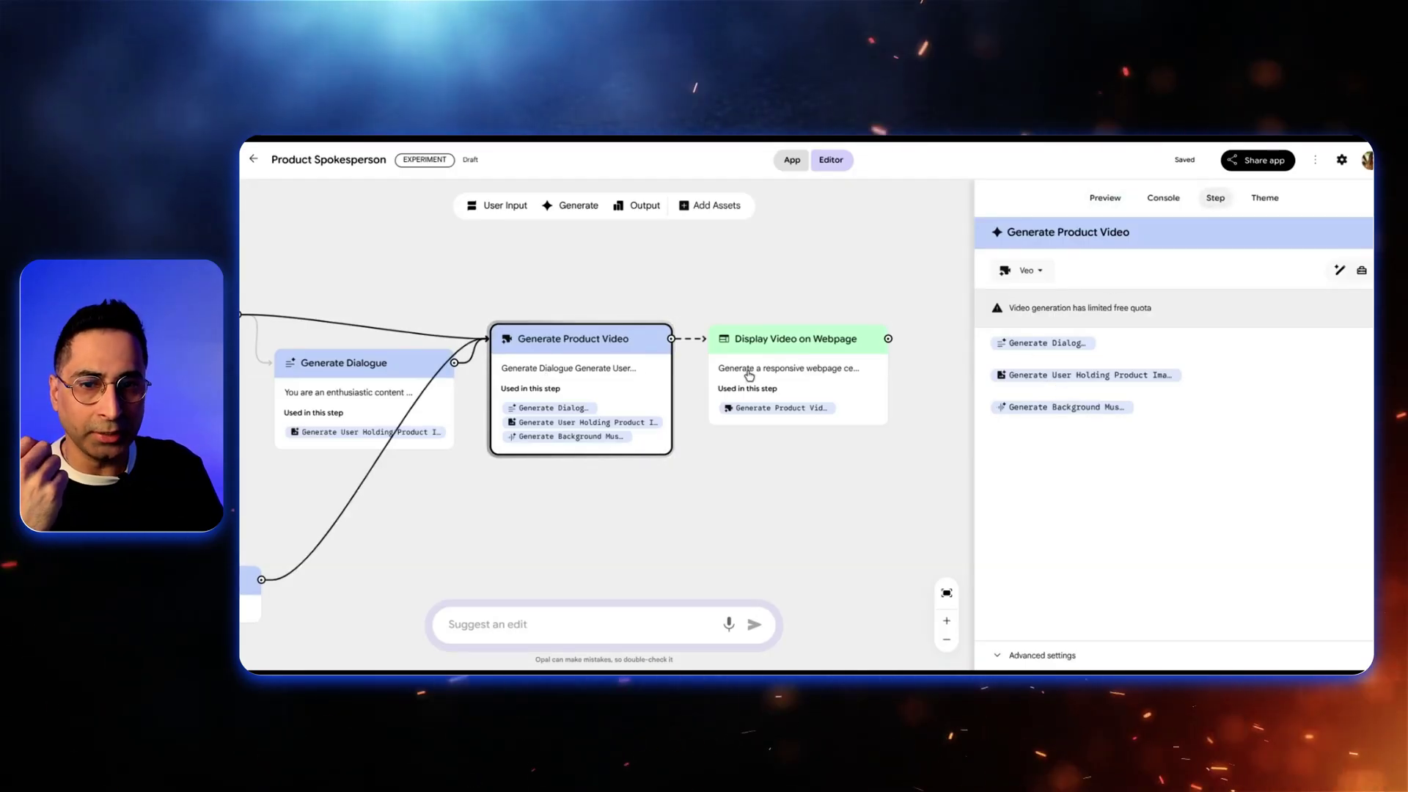
pyautogui.click(1027, 270)
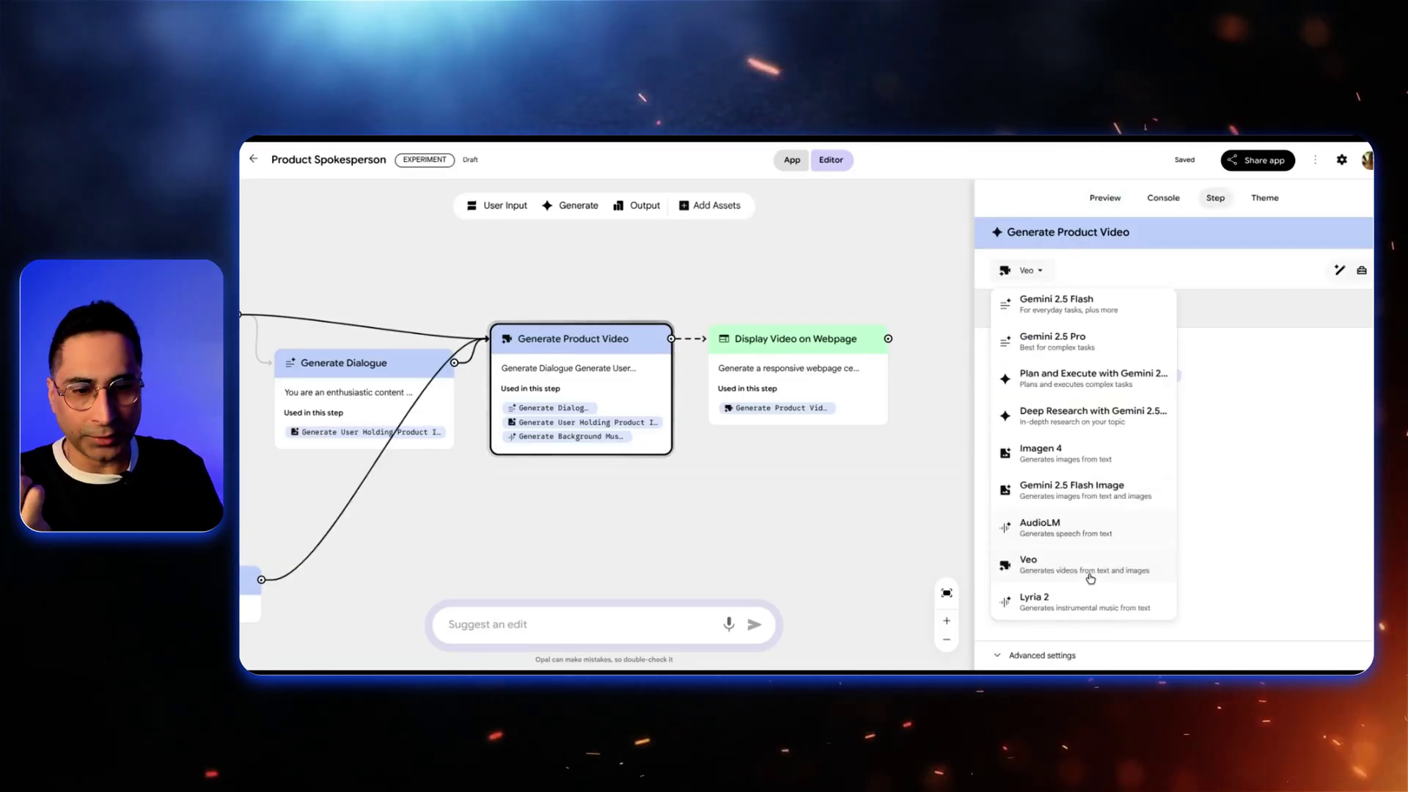
pyautogui.click(991, 534)
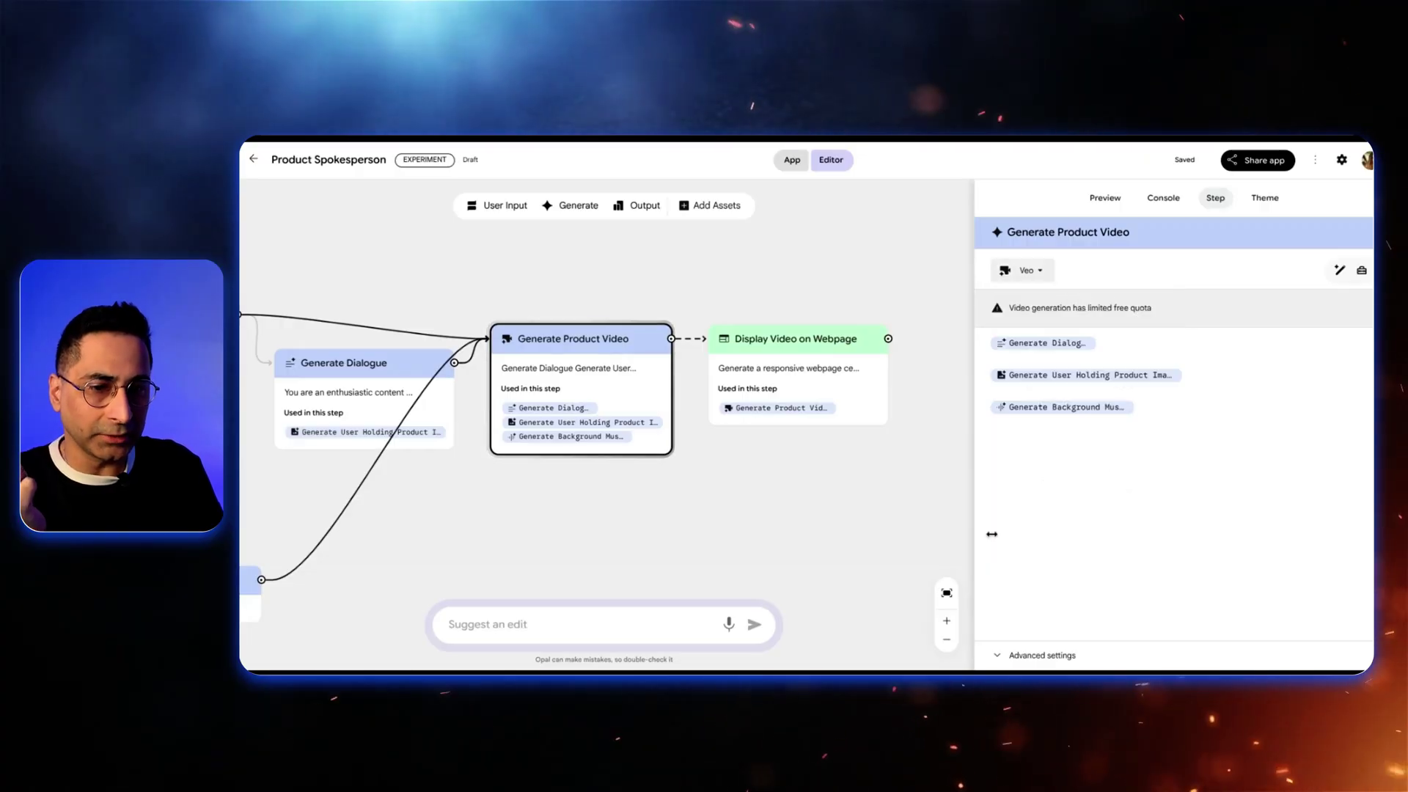
# Step: Check the Generate Dialogue step's model list, keeping Gemini 2.5 Pro
pyautogui.click(391, 366)
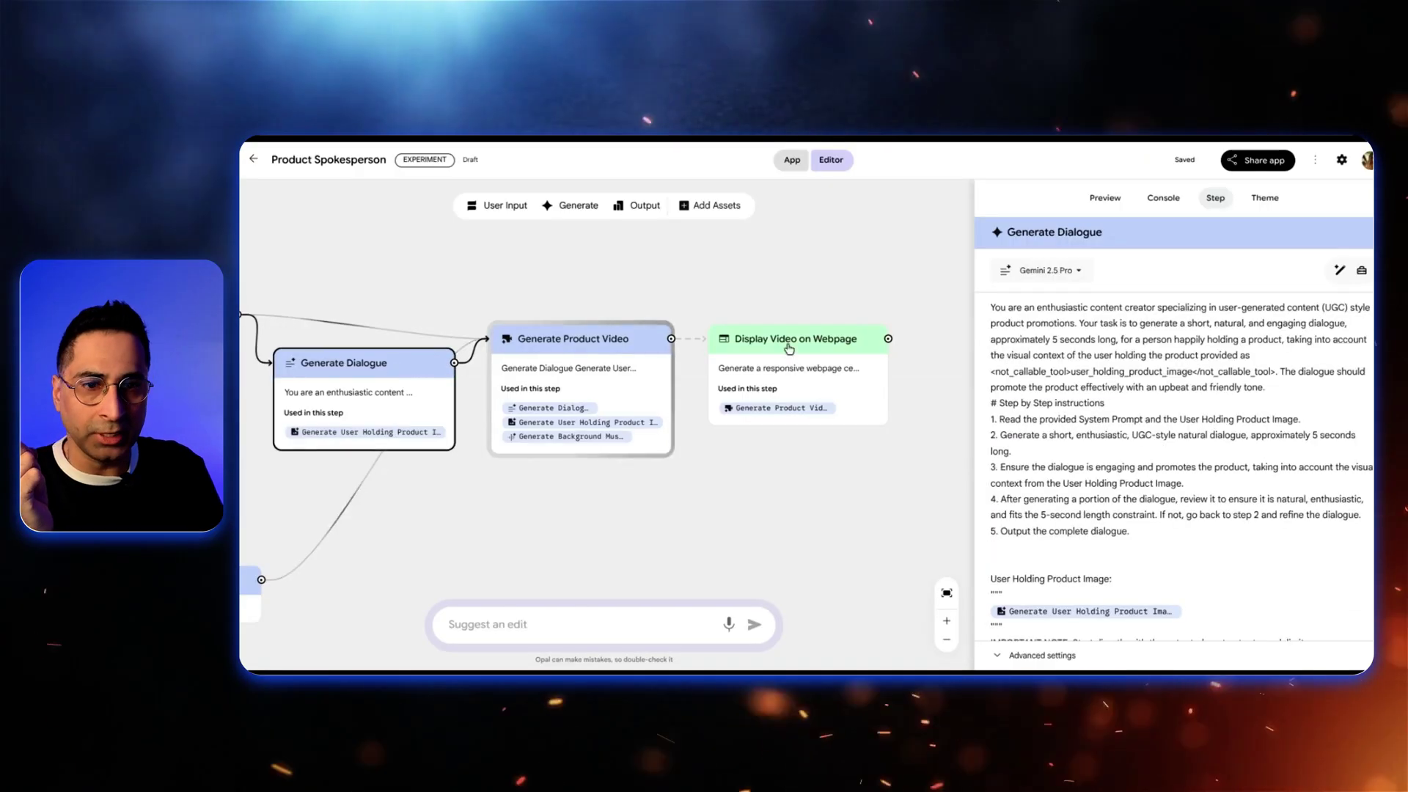
pyautogui.click(1049, 270)
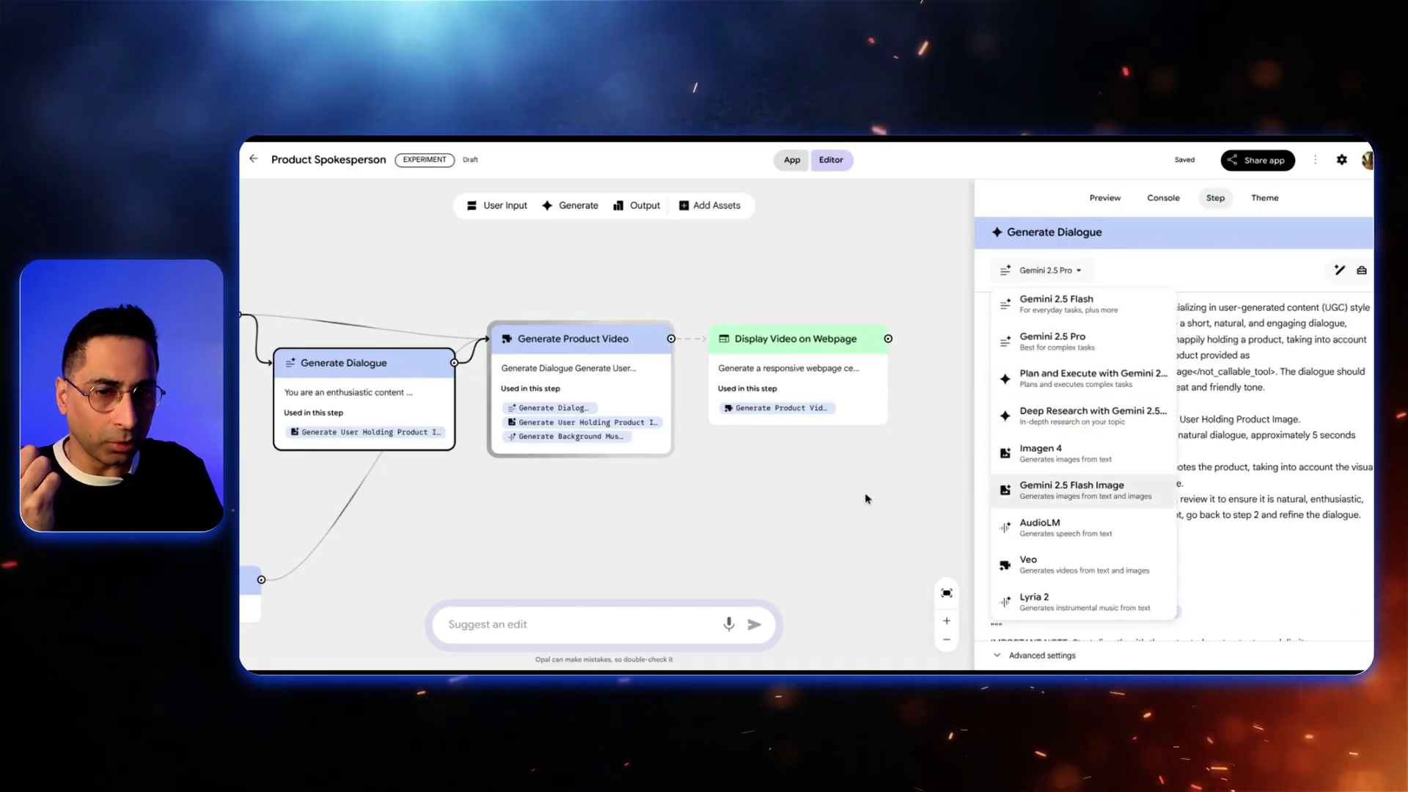
pyautogui.press('Escape')
pyautogui.hscroll(-6, 560, 546)
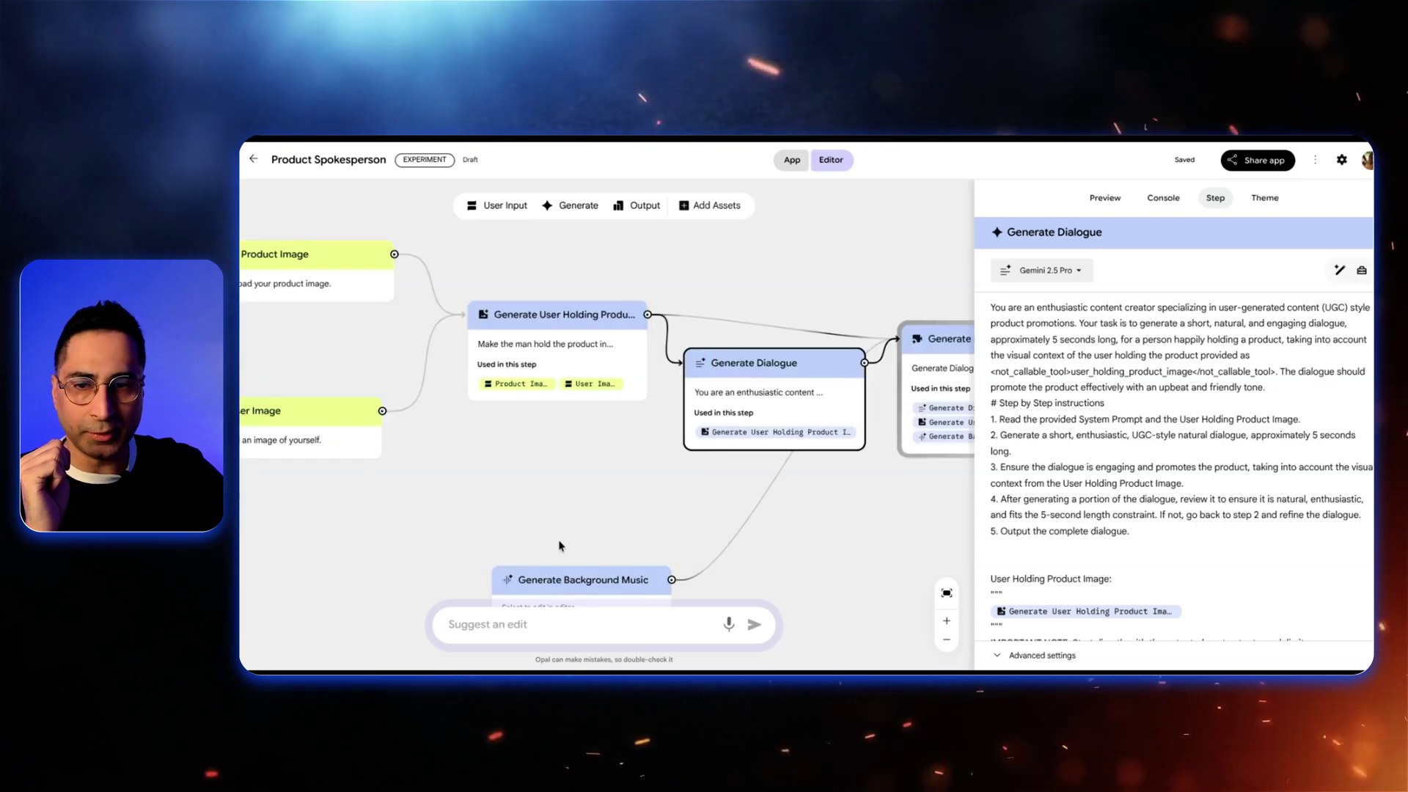
pyautogui.hscroll(5, 867, 446)
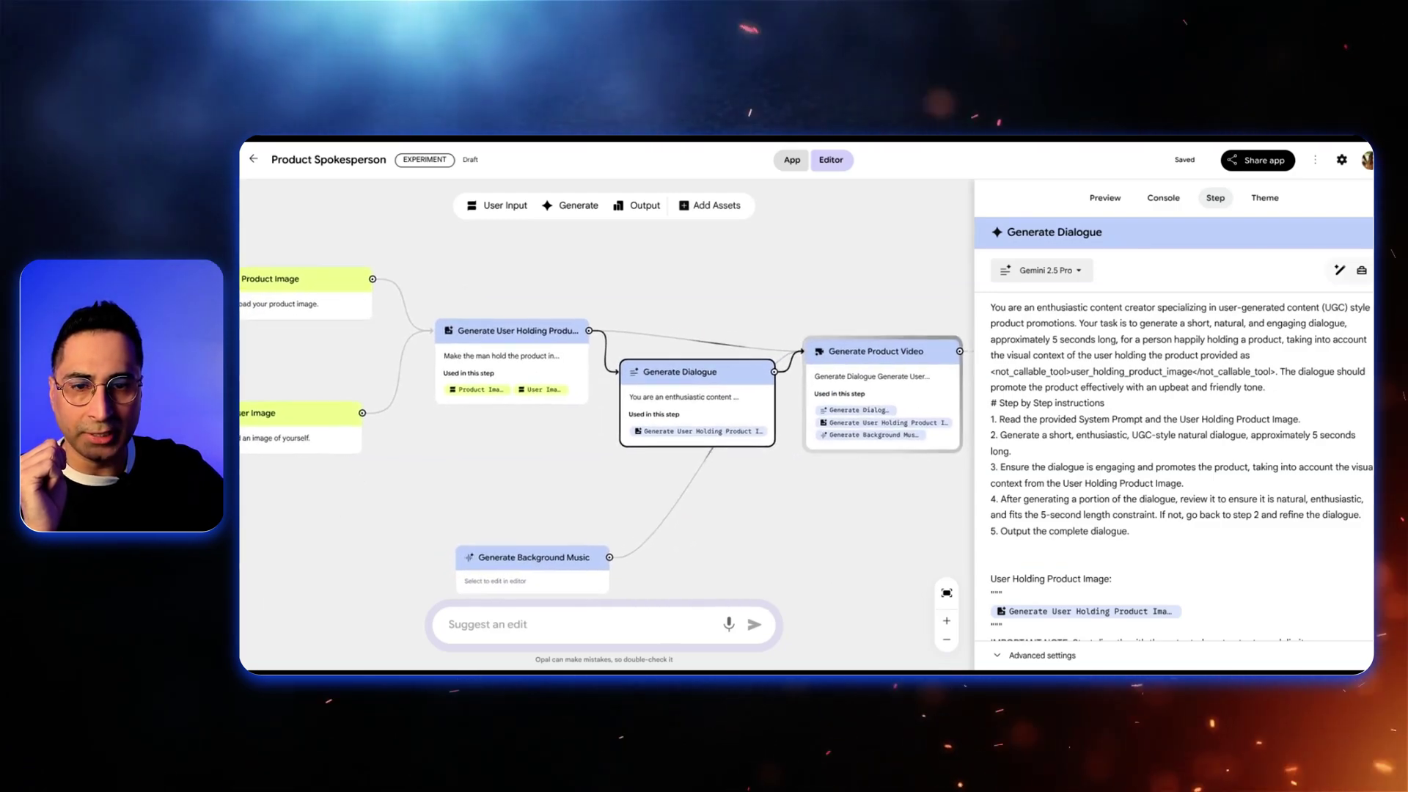
pyautogui.hscroll(-6, 867, 446)
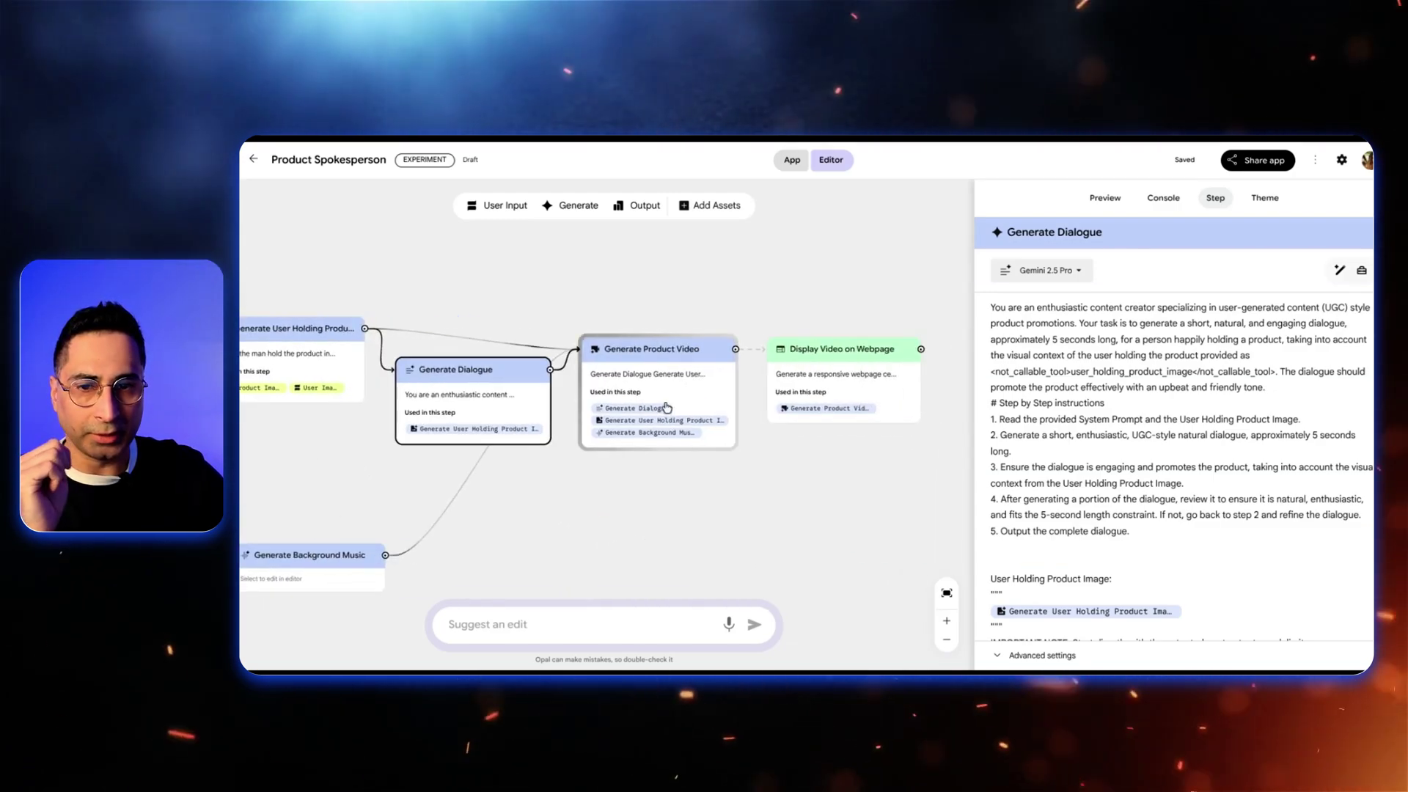
pyautogui.hscroll(5, 578, 378)
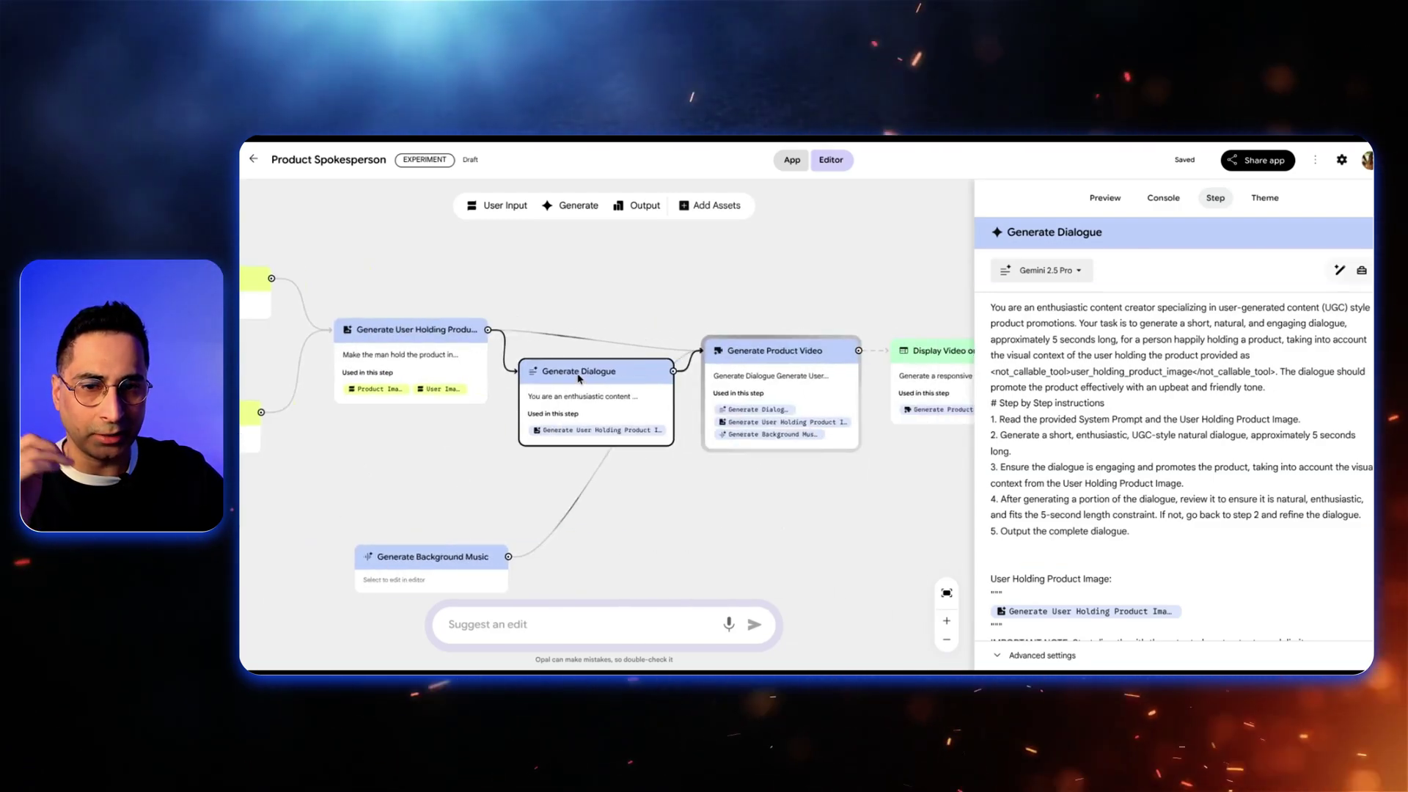
pyautogui.hscroll(-6, 577, 353)
# Step: Inspect the Generate User Holding Product Image step's prompt, dismissing the prompt suggestion box
pyautogui.hscroll(4, 577, 318)
pyautogui.click(577, 321)
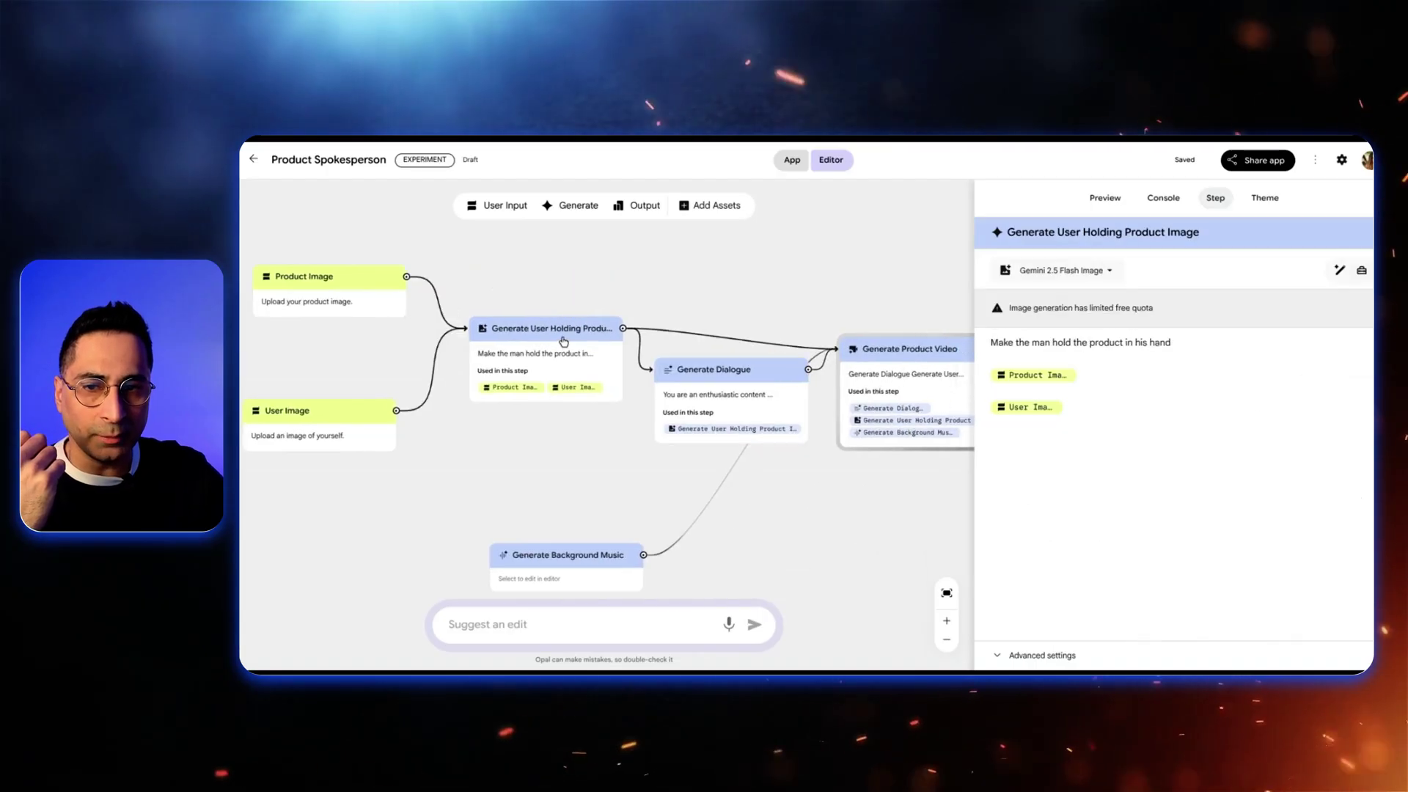
pyautogui.click(1340, 271)
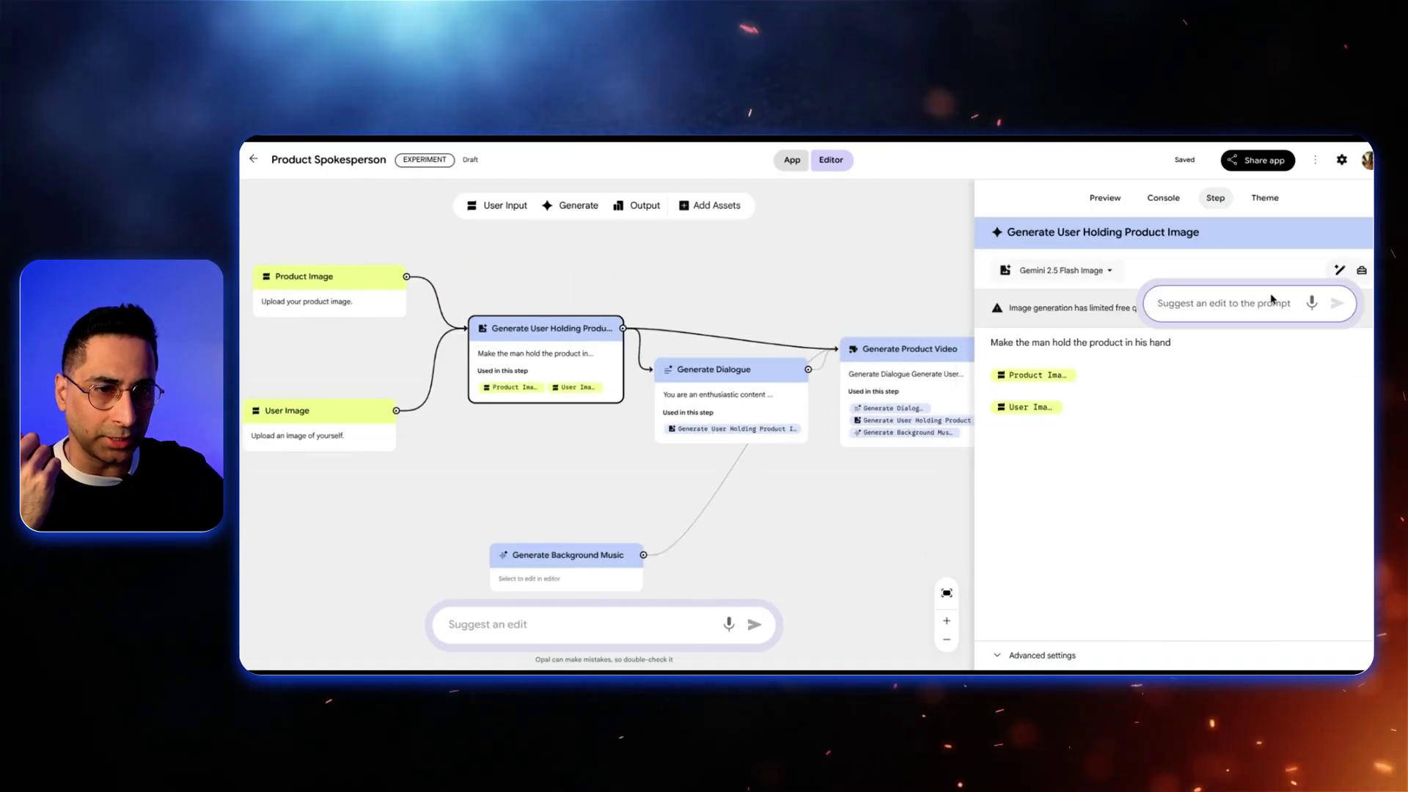
pyautogui.click(1196, 413)
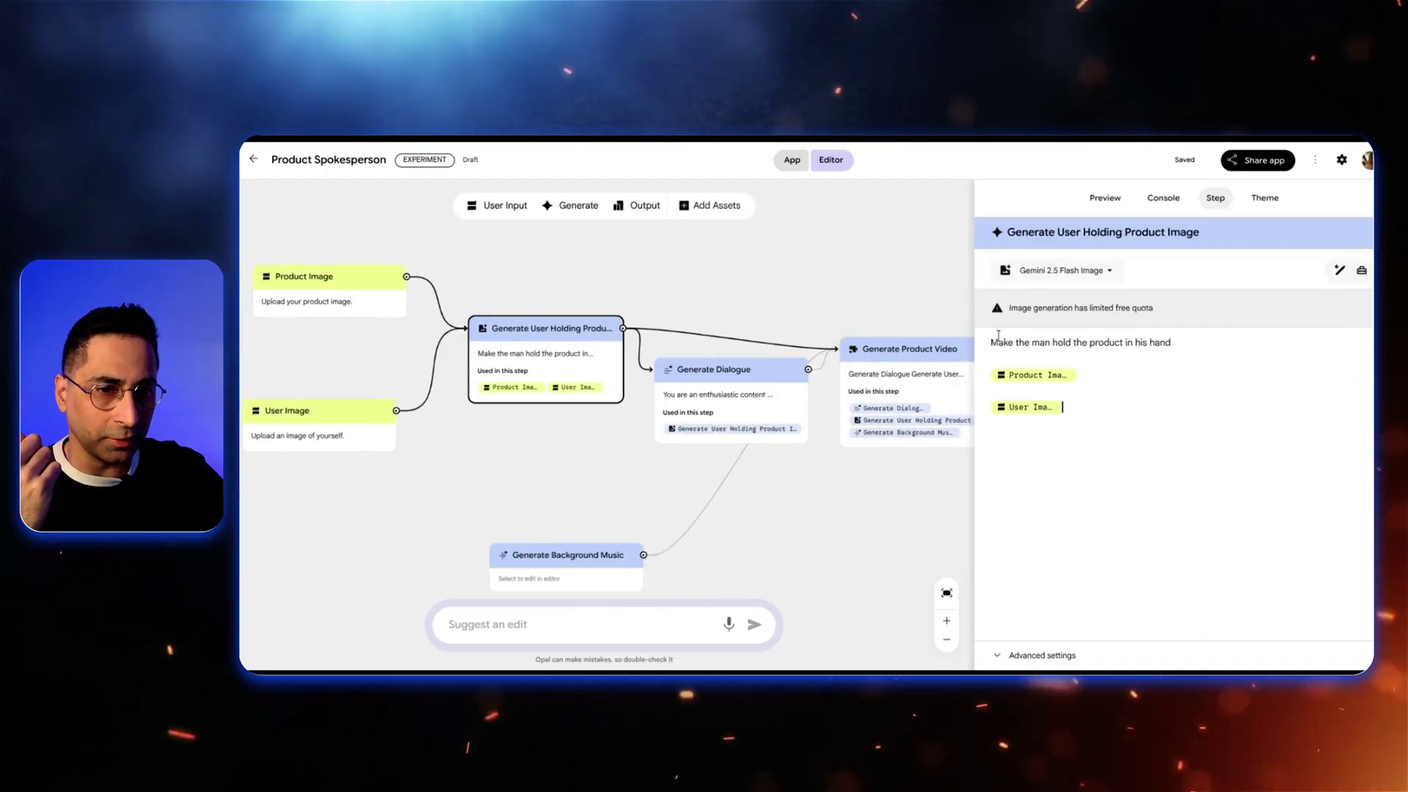
# Step: Inspect the Generate Product Video and Display Video on Webpage step settings
pyautogui.hscroll(6, 885, 521)
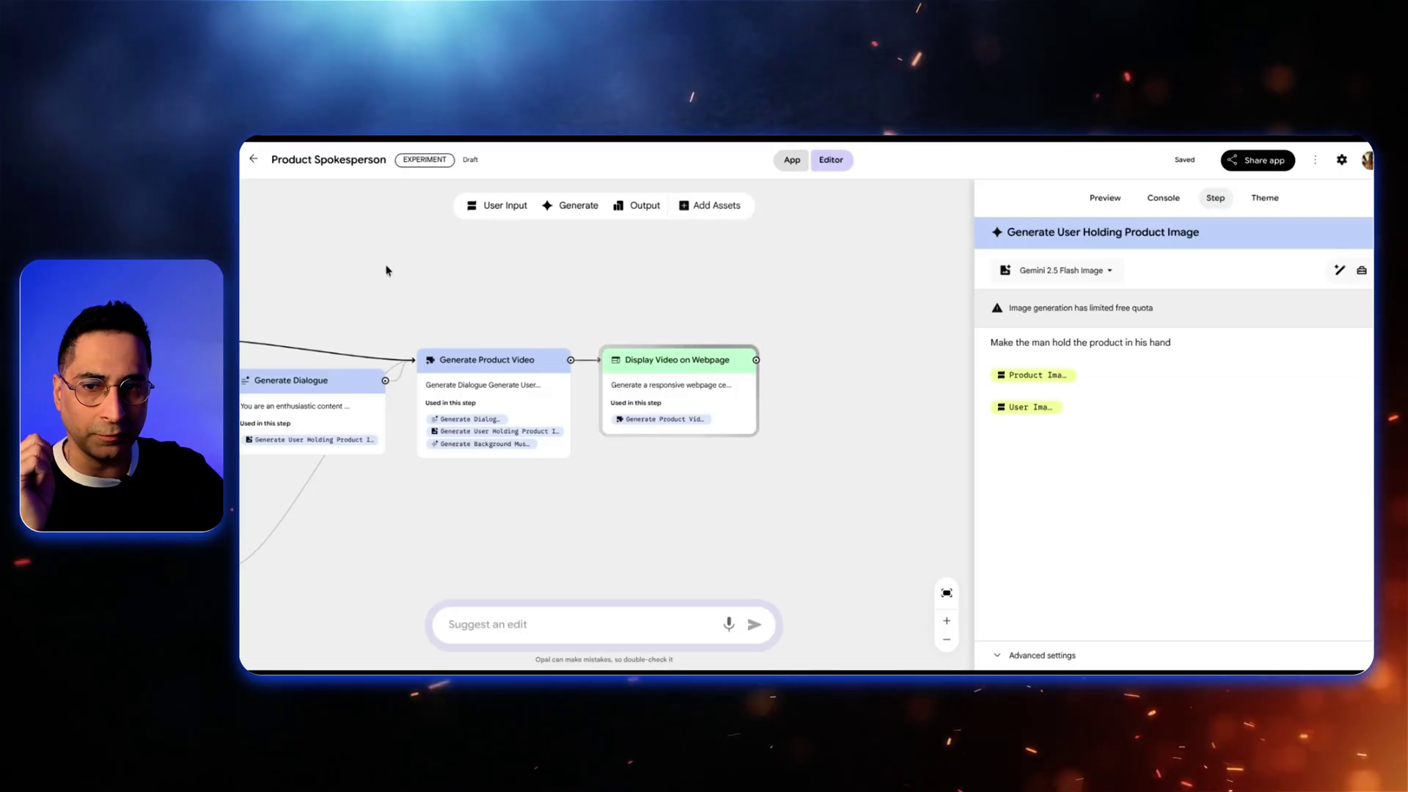
pyautogui.click(498, 367)
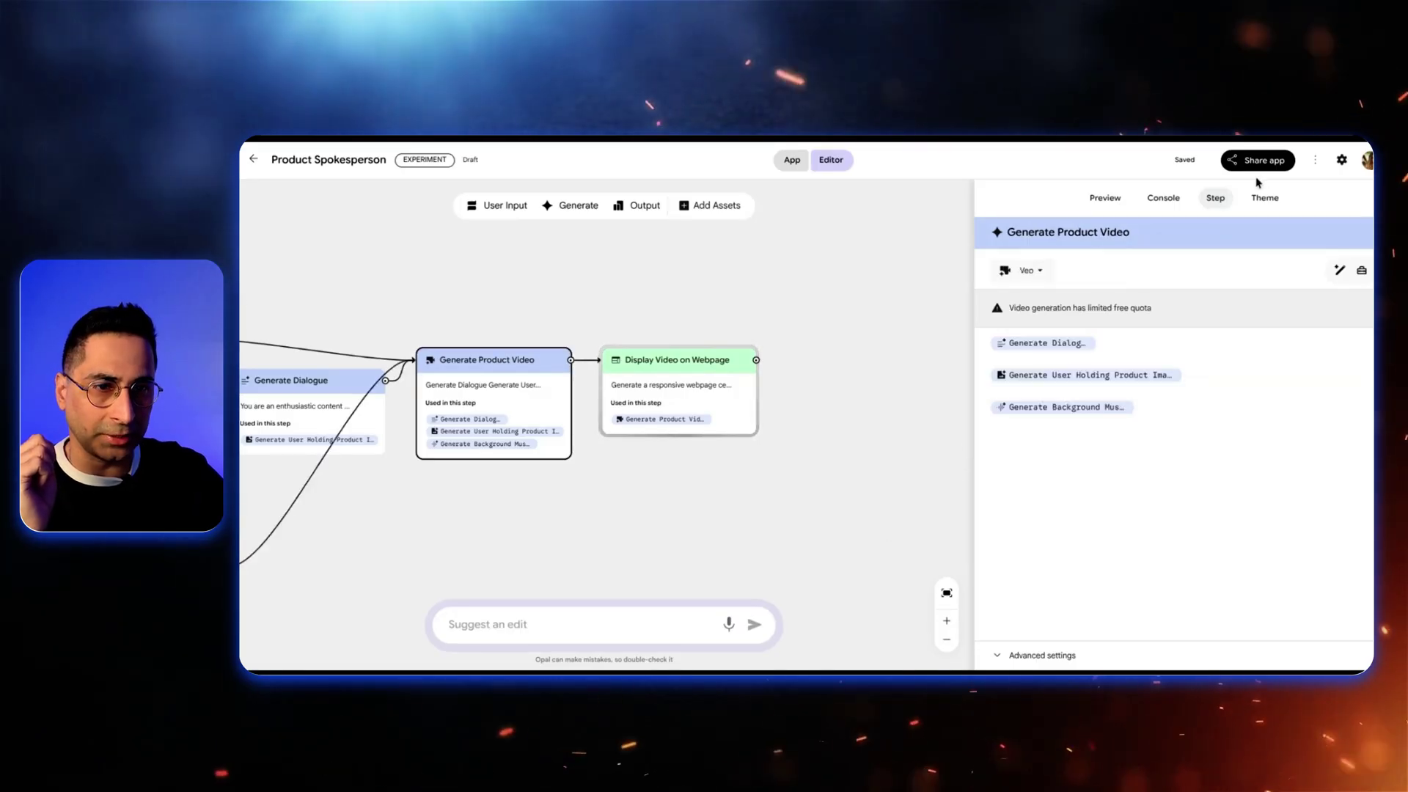
pyautogui.click(612, 378)
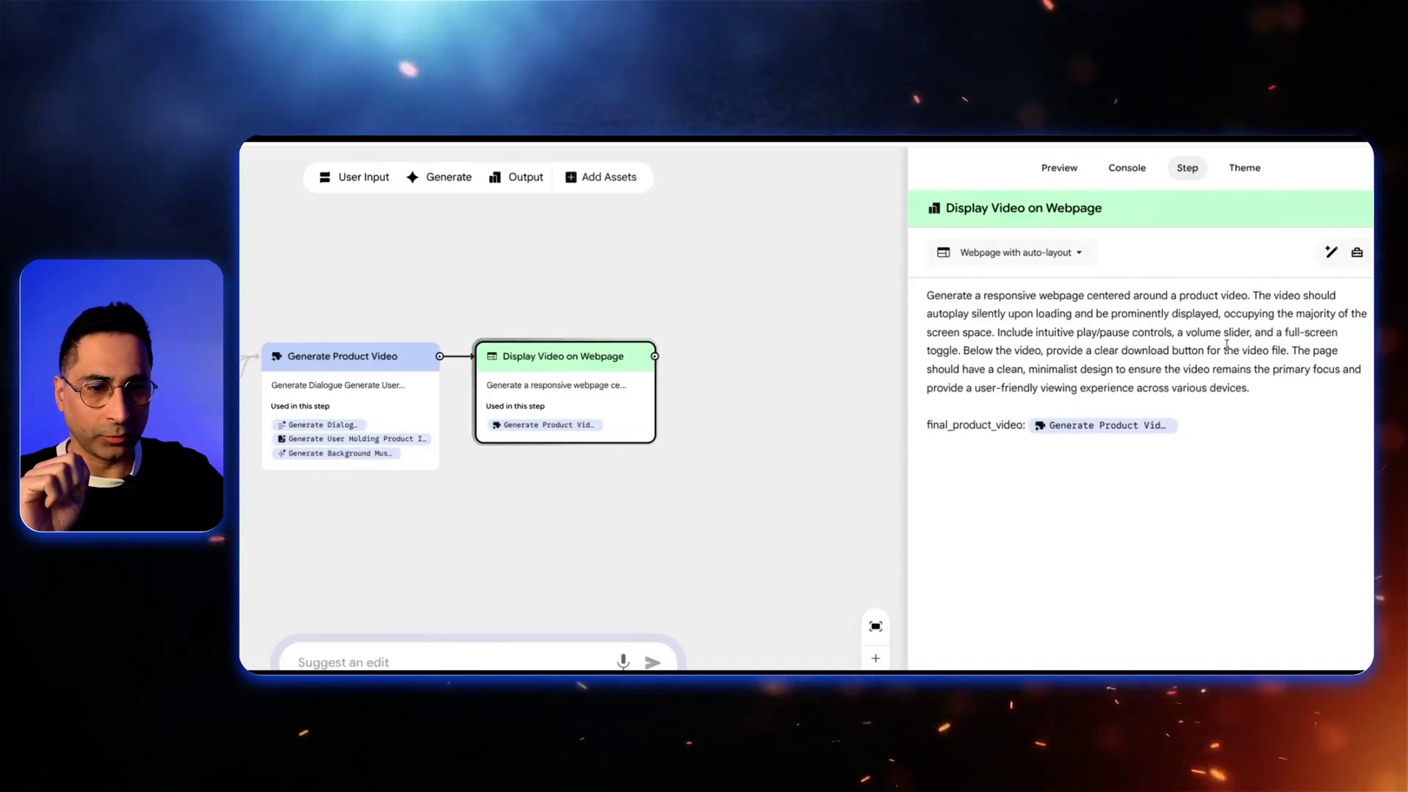
# Step: Show the running app in the preview, widen that panel, and view it full width
pyautogui.click(1059, 167)
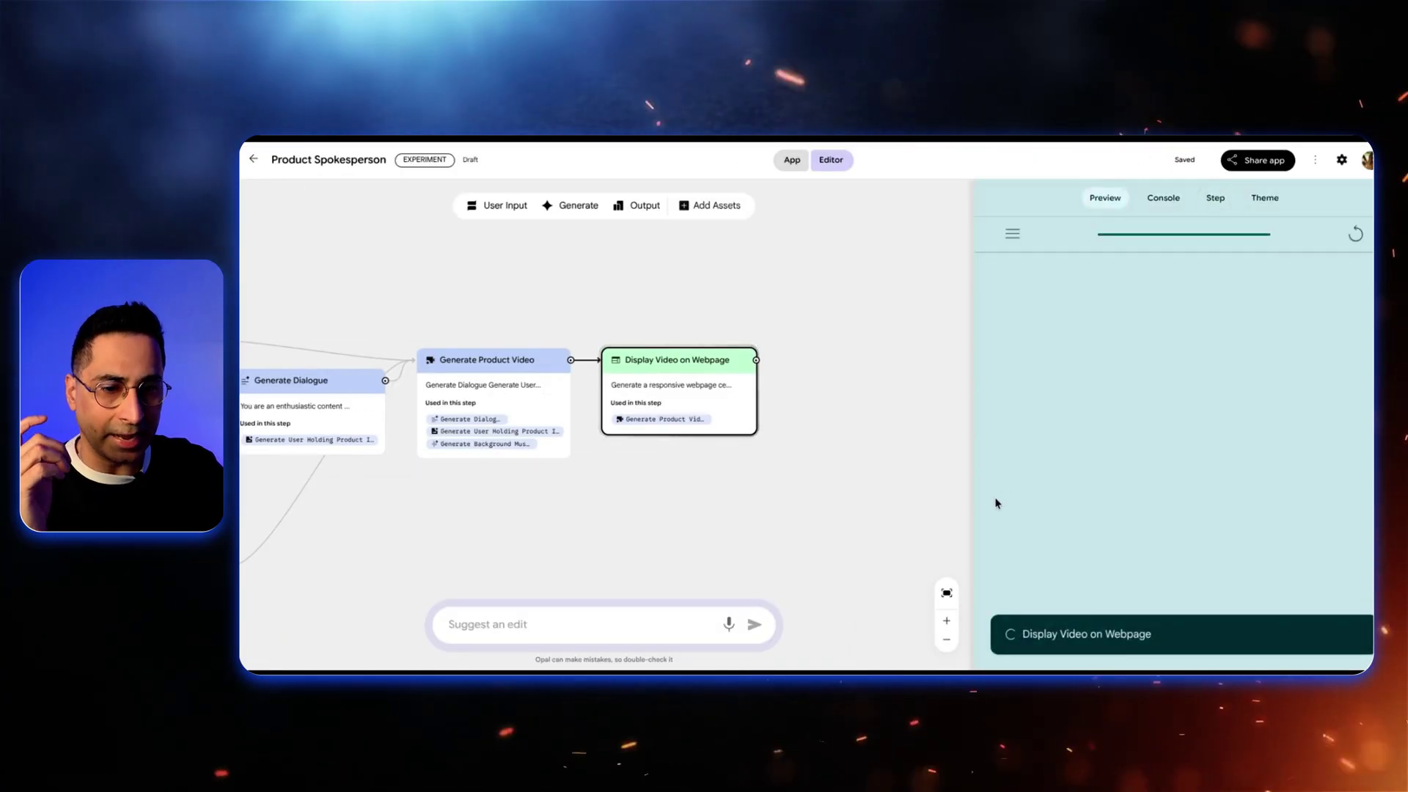
pyautogui.moveTo(974, 507); pyautogui.dragTo(663, 550)
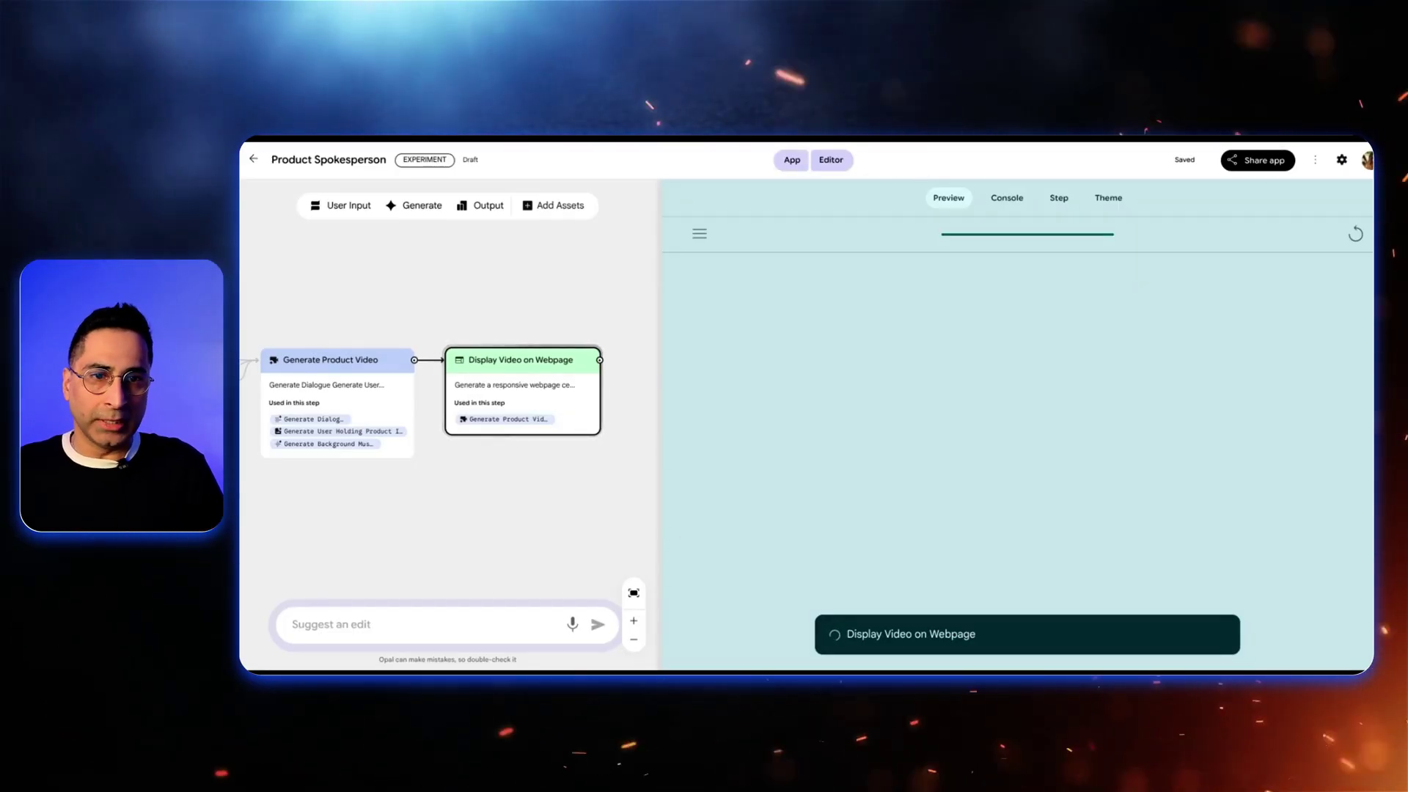
pyautogui.click(792, 160)
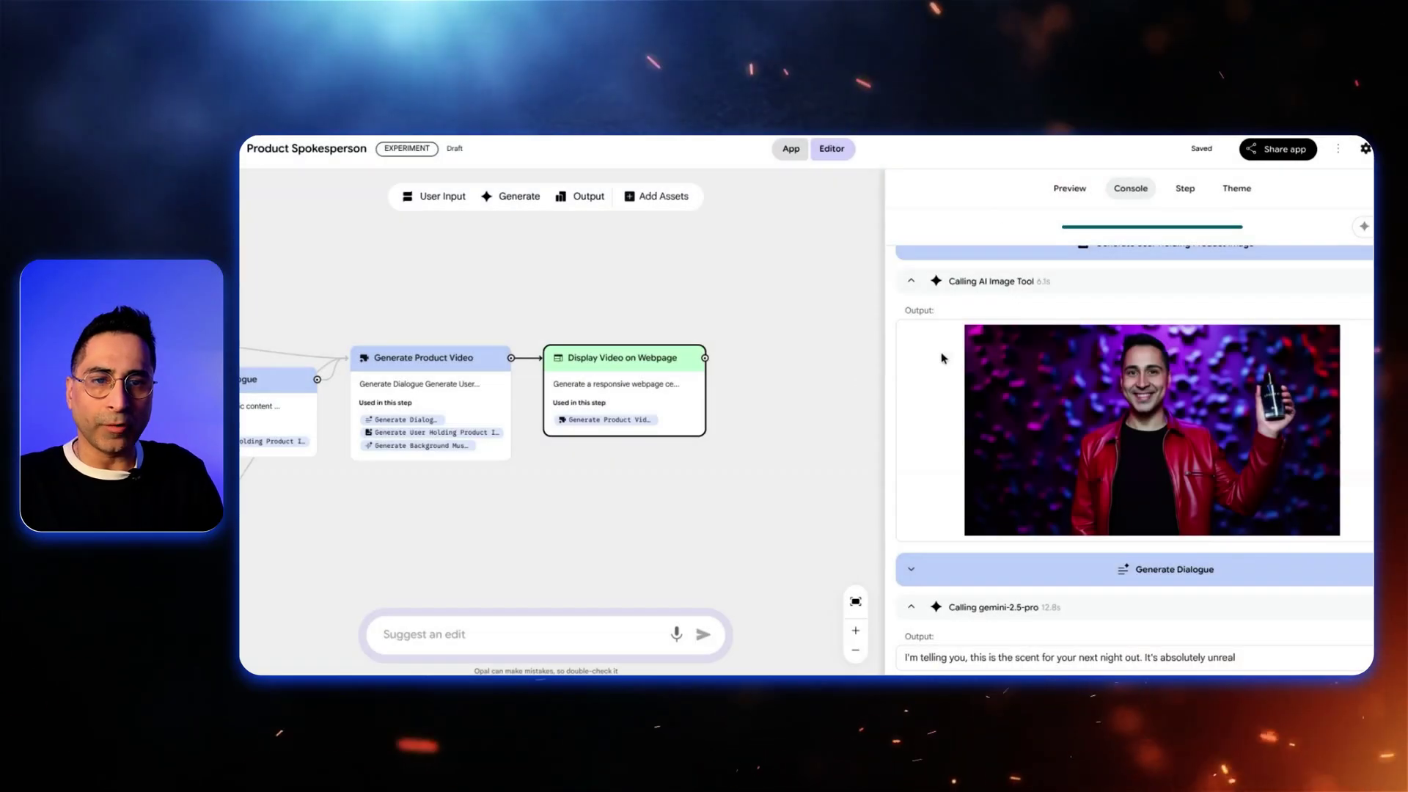
# Step: Scroll to the Generate Product Video output and play the 8-second video full screen
pyautogui.scroll(-5, 933, 394)
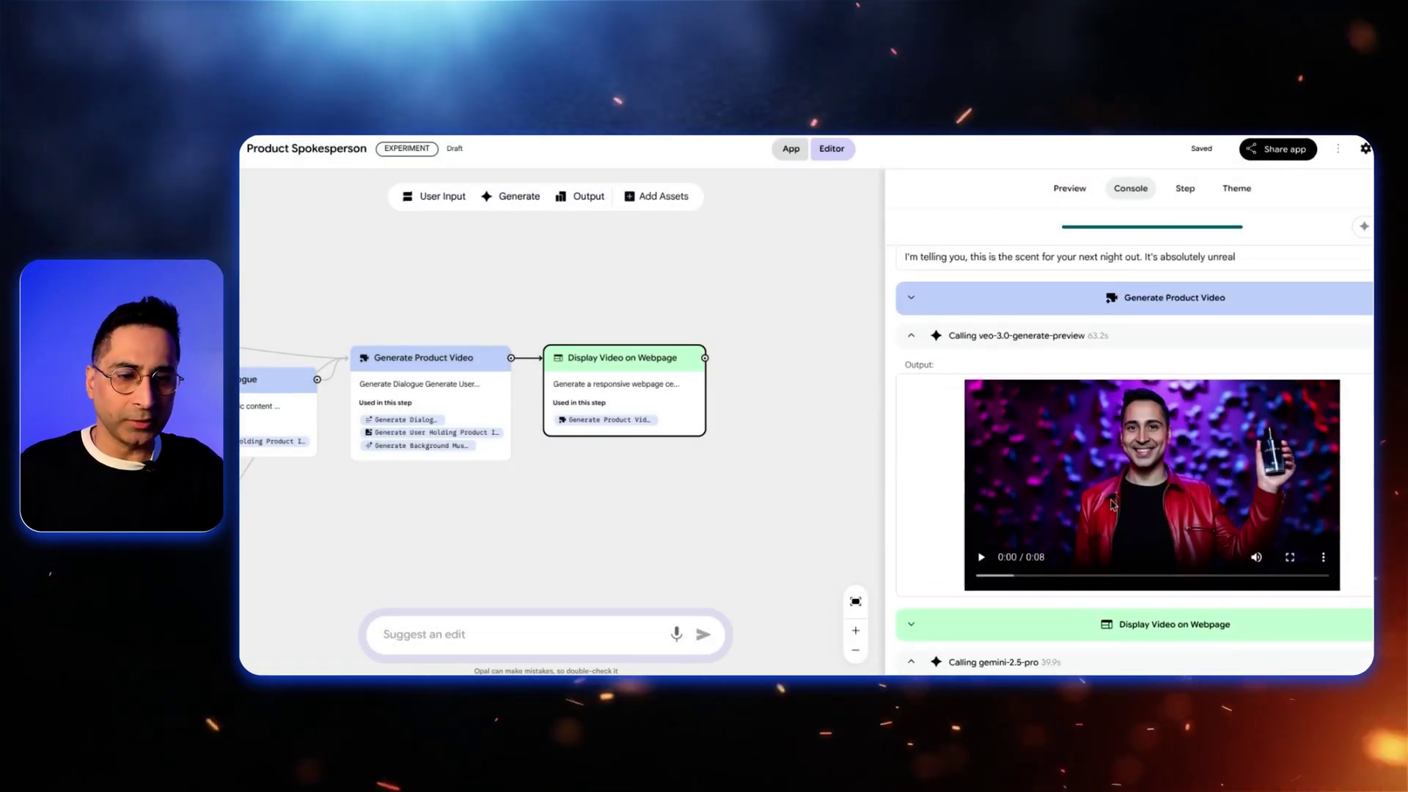
pyautogui.click(1291, 571)
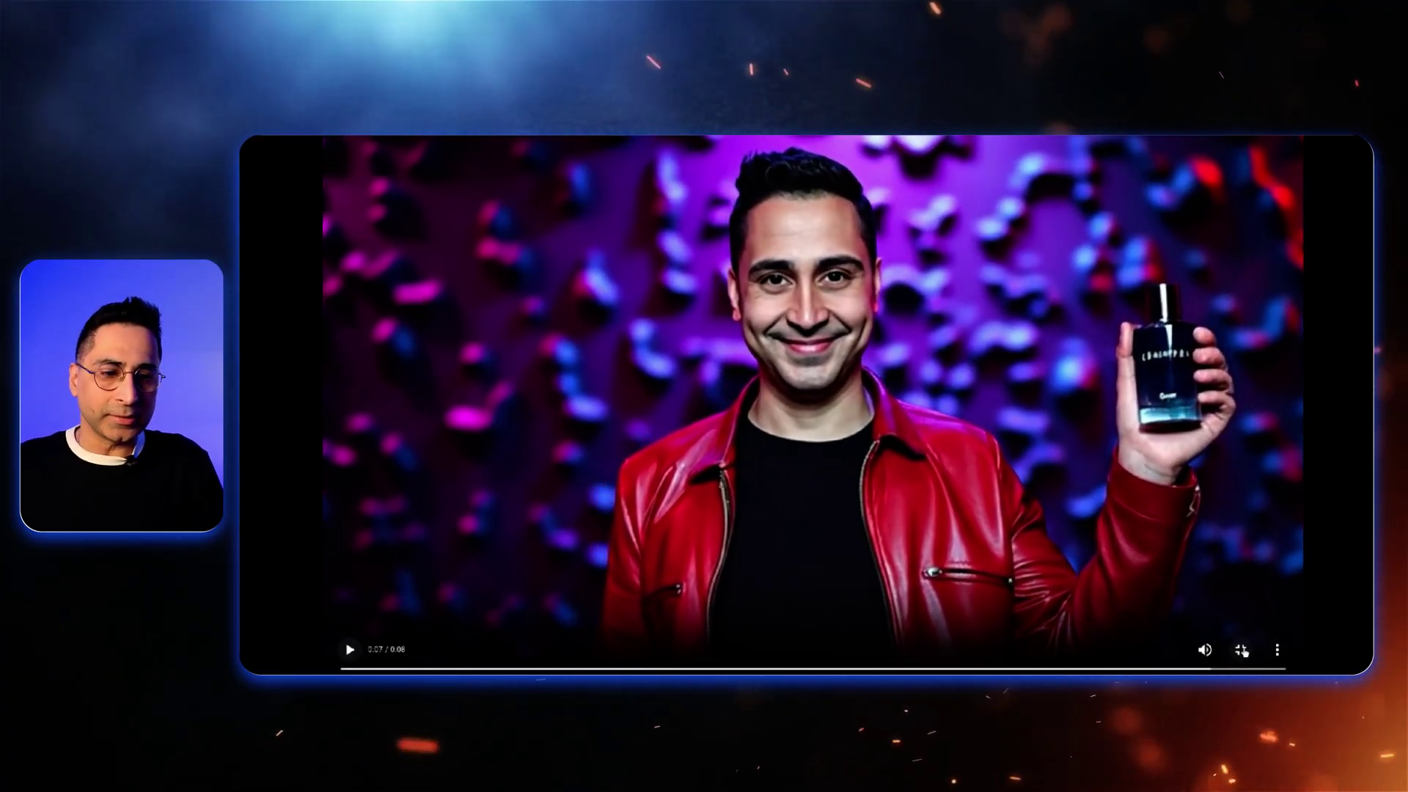
# Step: Exit fullscreen and view the finished app page with the perfume video and Download Video button
pyautogui.press('Escape')
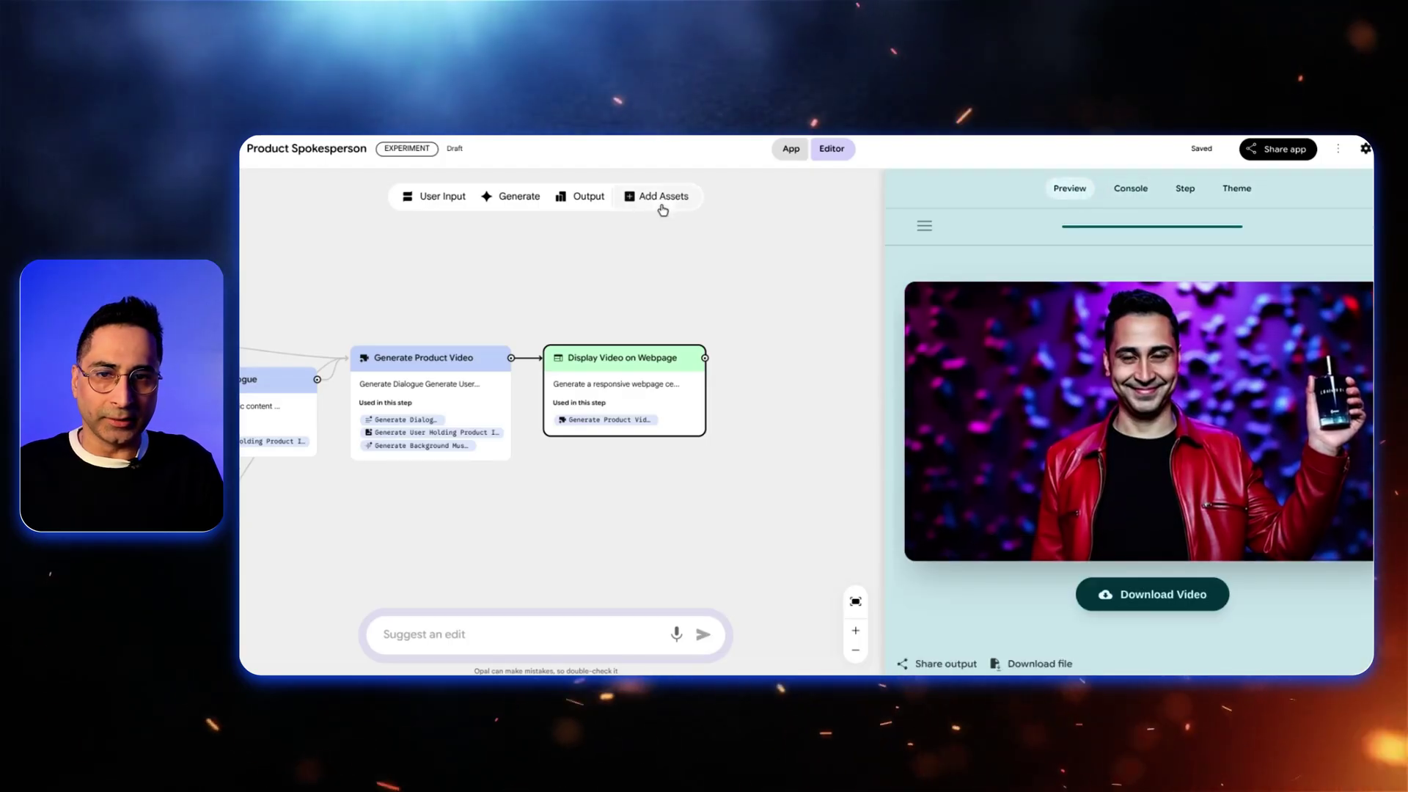
pyautogui.click(791, 151)
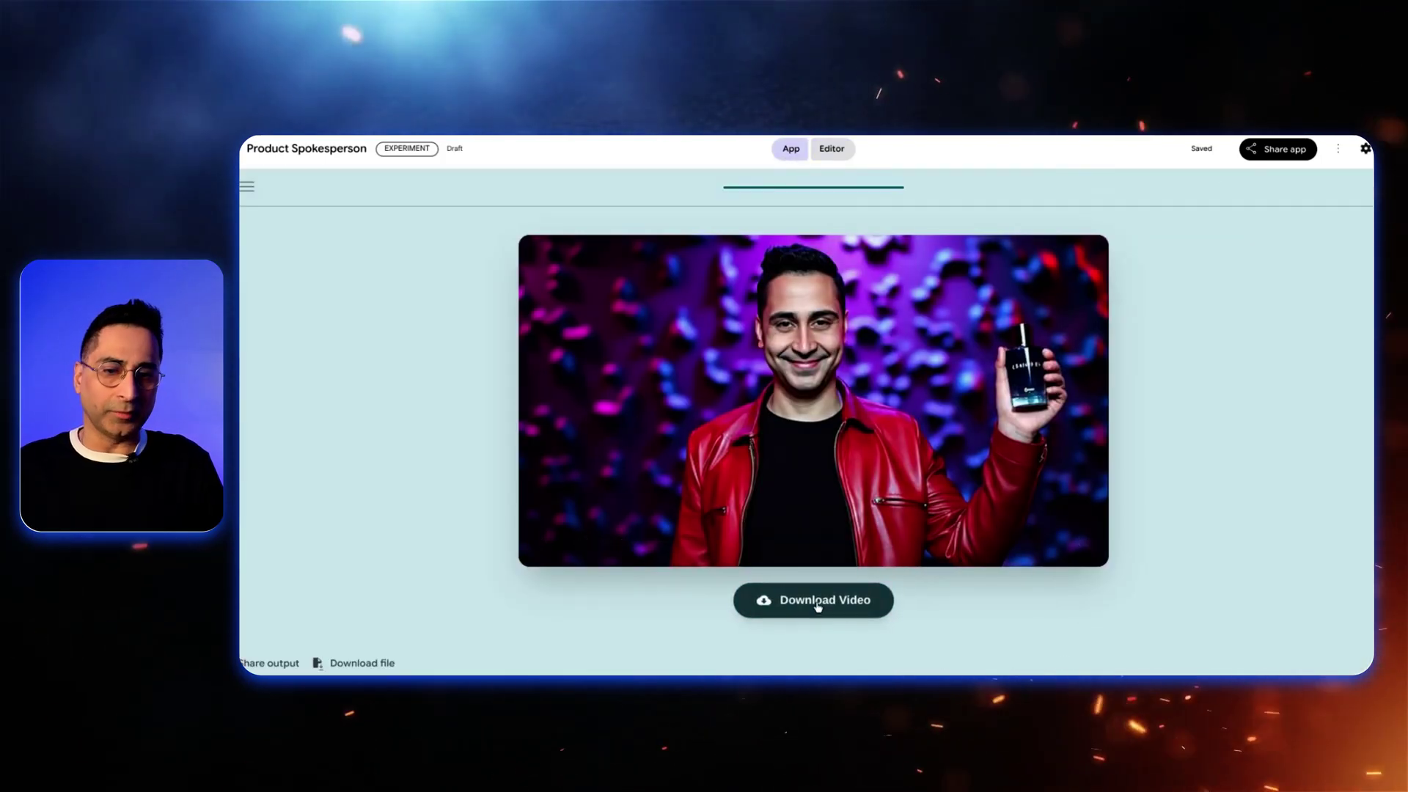